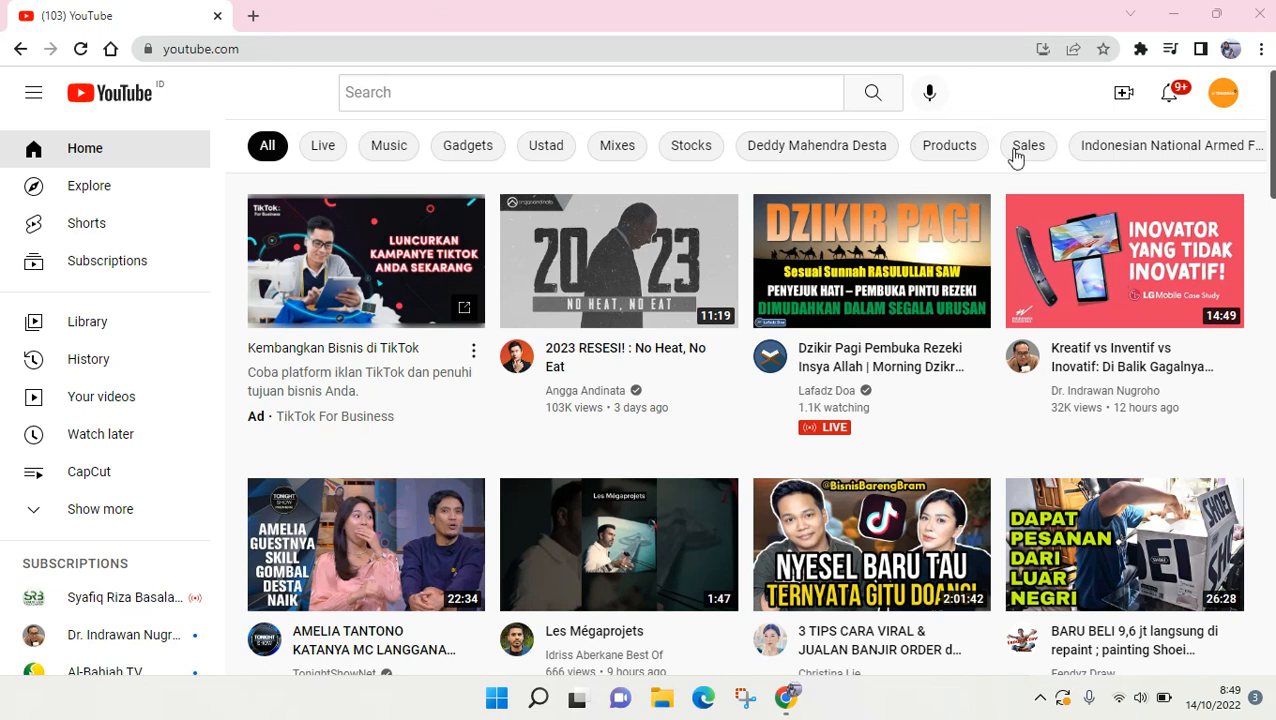
Step: Open the browser's extension management page in a new tab
left_click(254, 15)
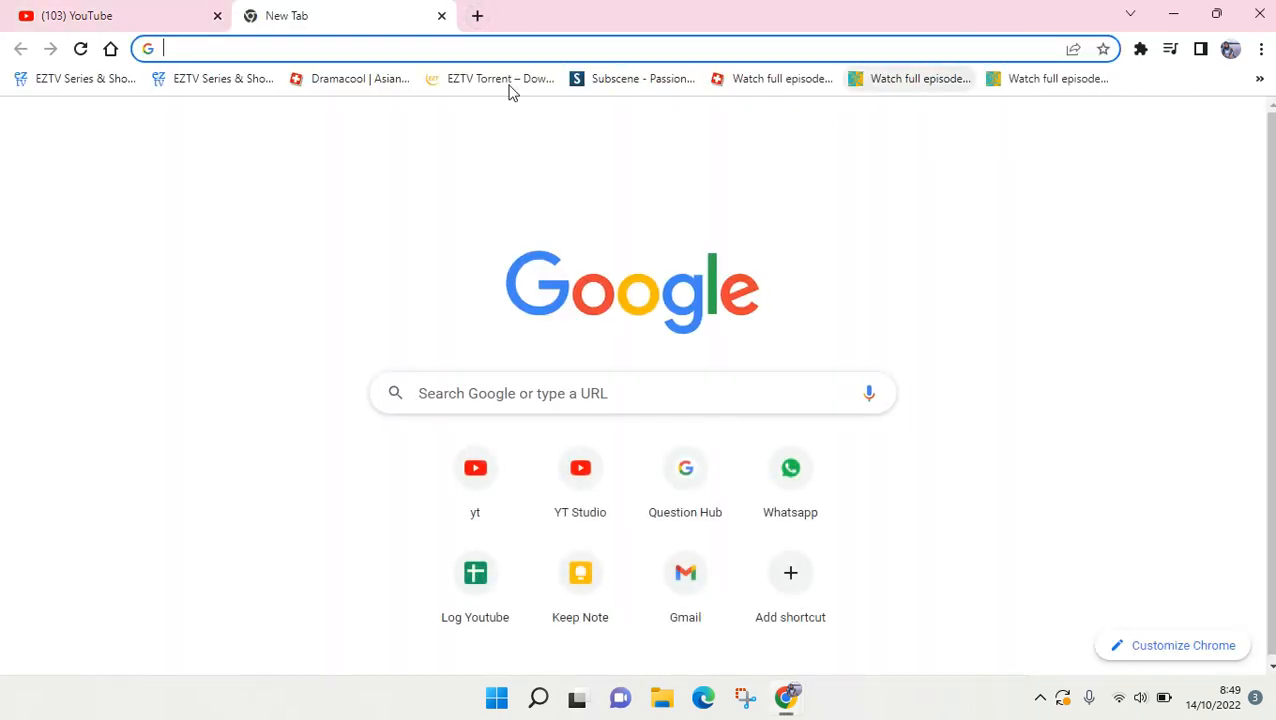
left_click(1266, 55)
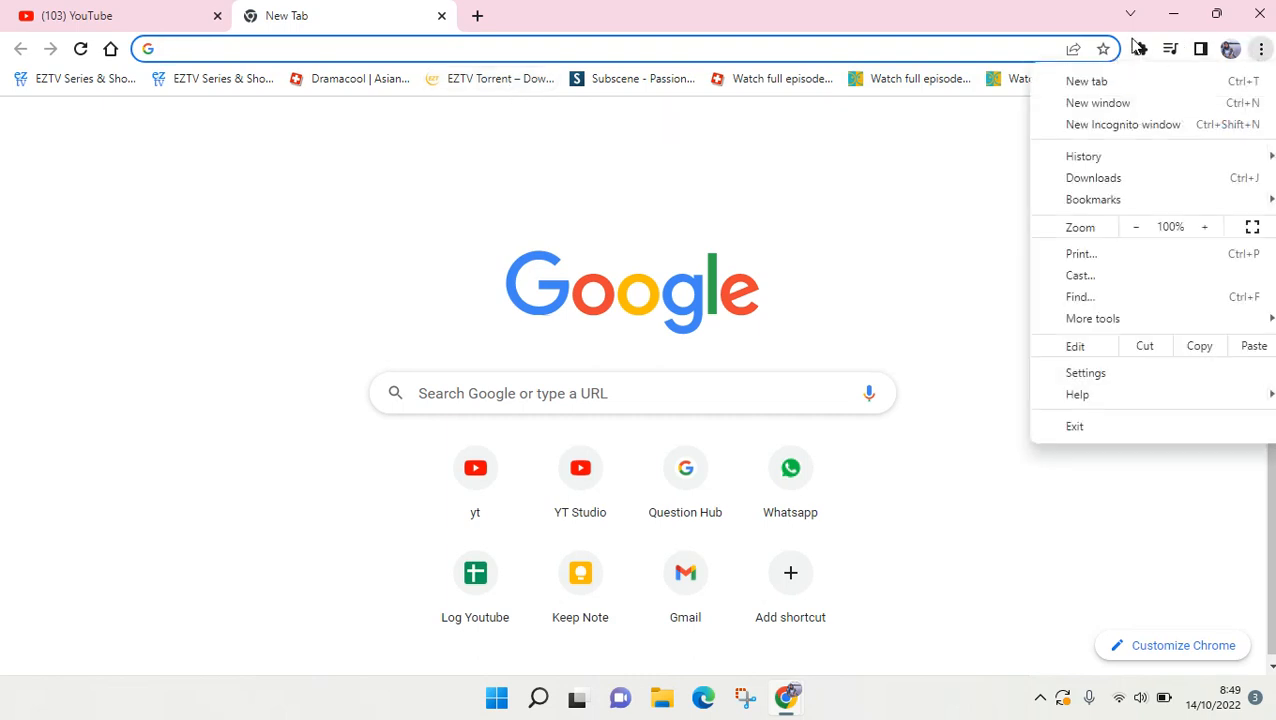
left_click(1140, 49)
left_click(1139, 79)
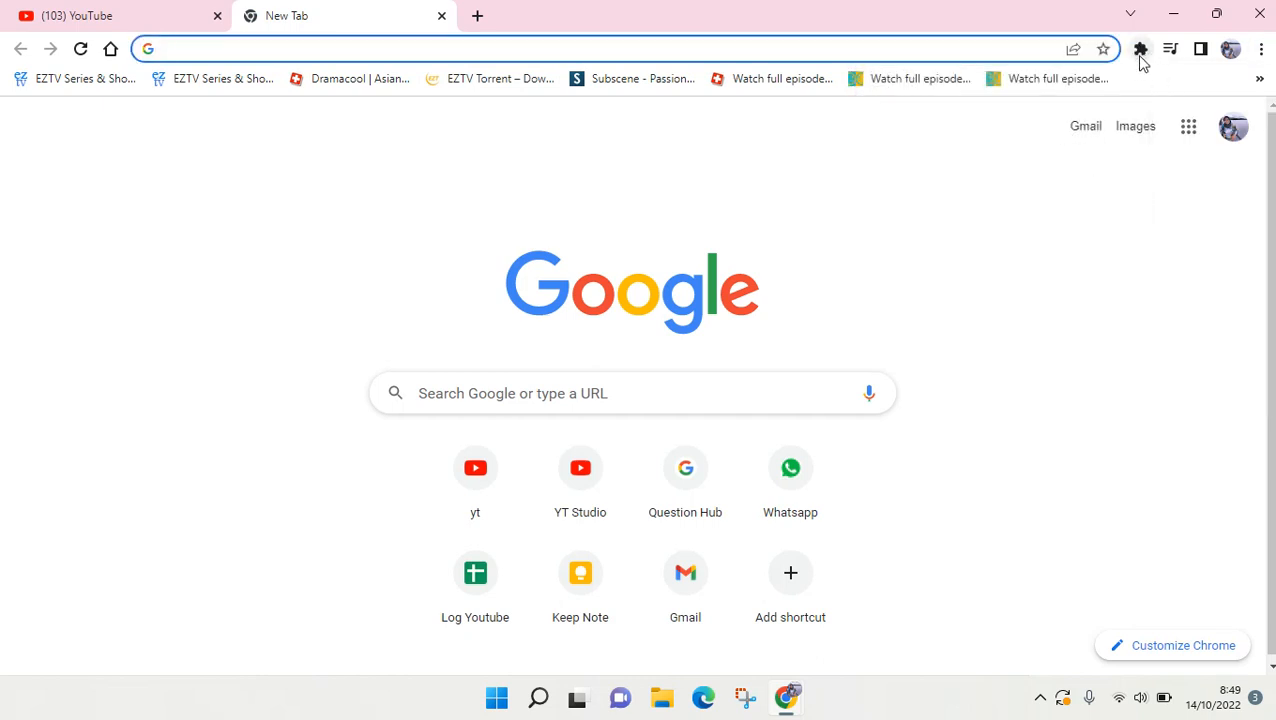
left_click(1142, 57)
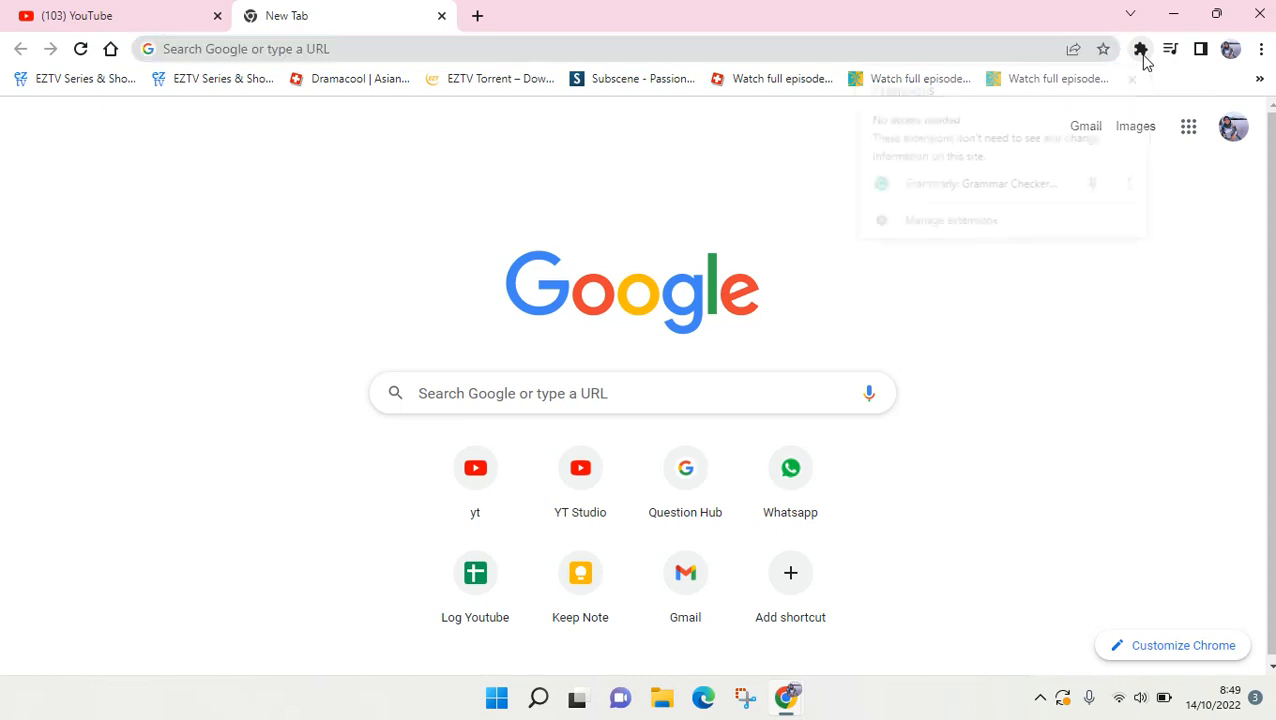
left_click(997, 220)
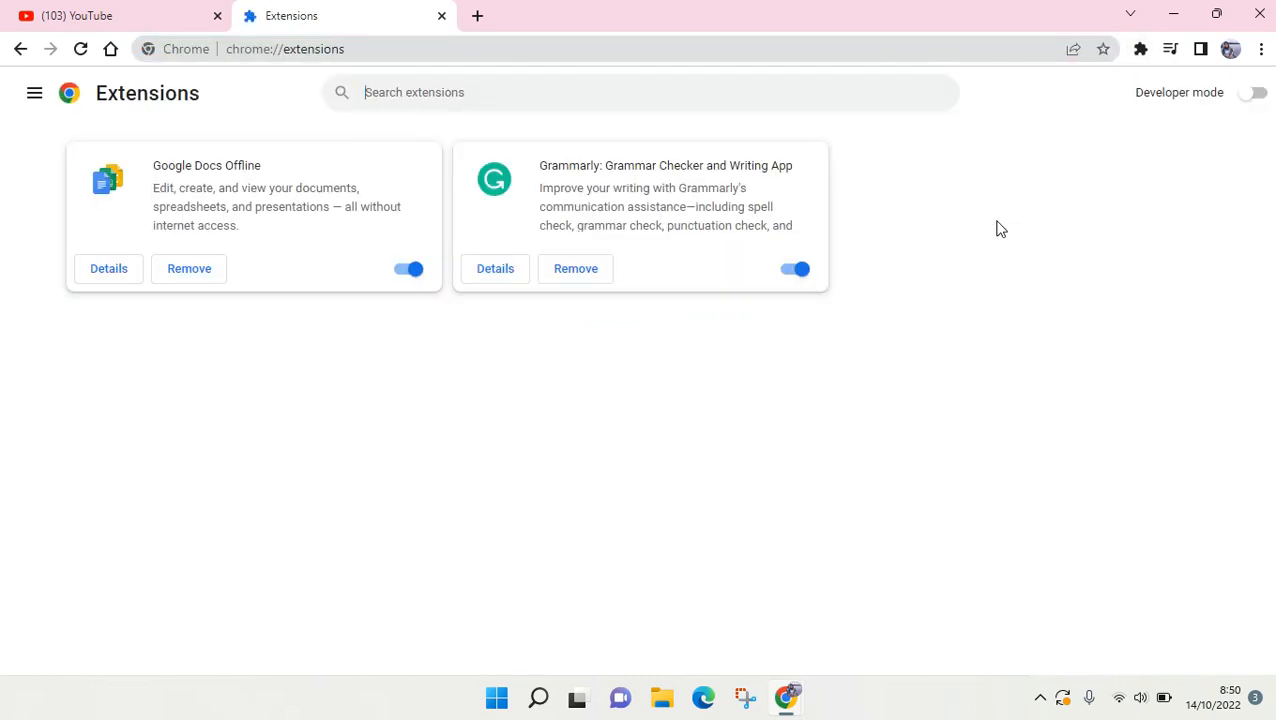
Step: Open the Chrome Web Store from the extensions page and search it for "custom cursor"
left_click(36, 104)
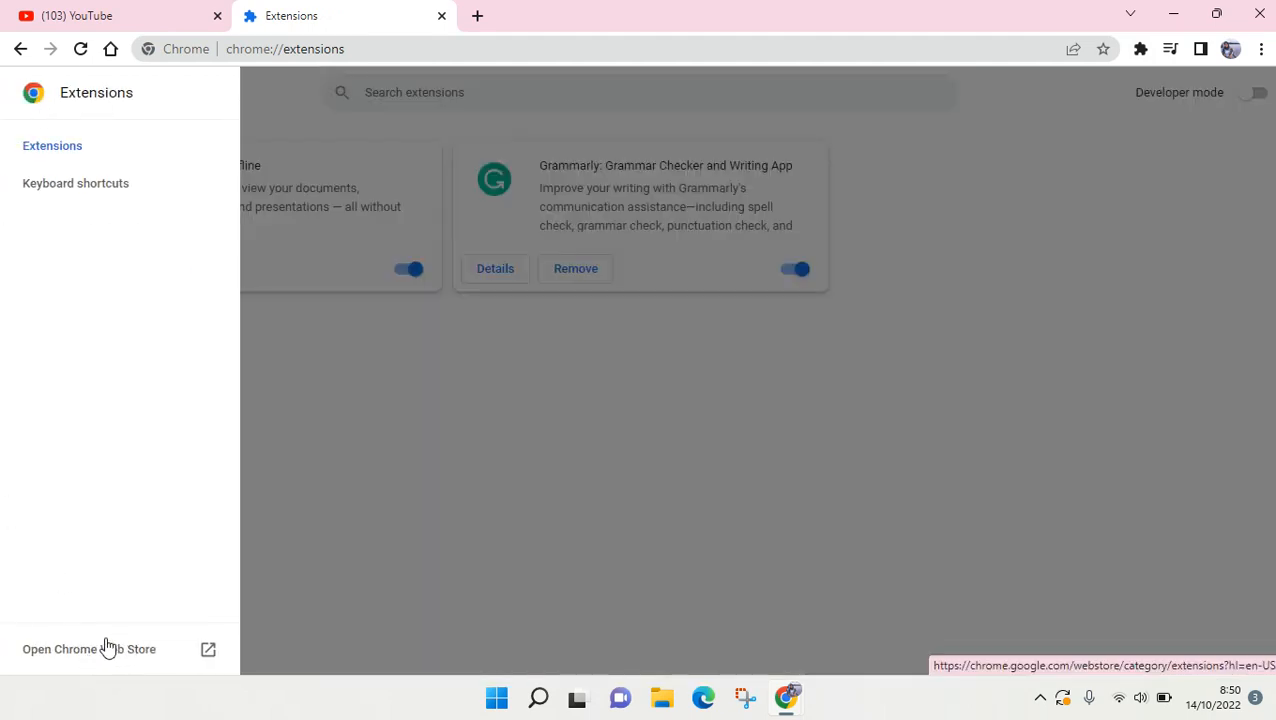
left_click(157, 648)
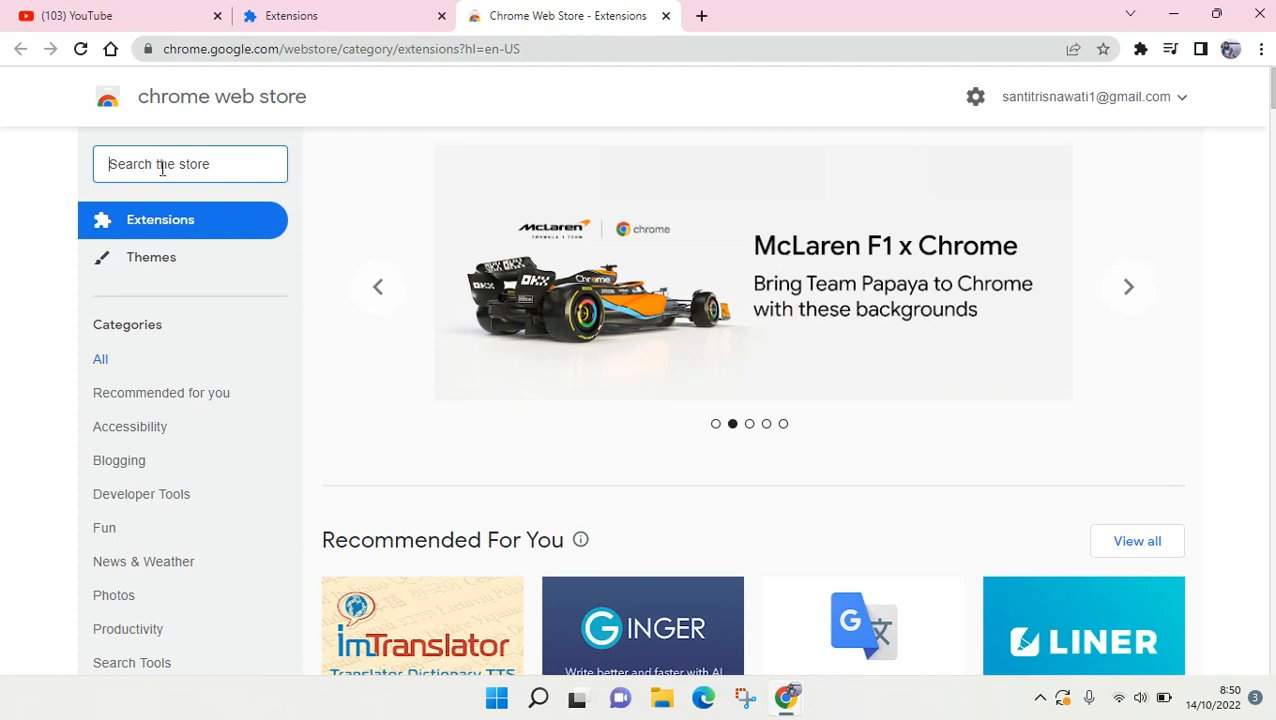
type("c")
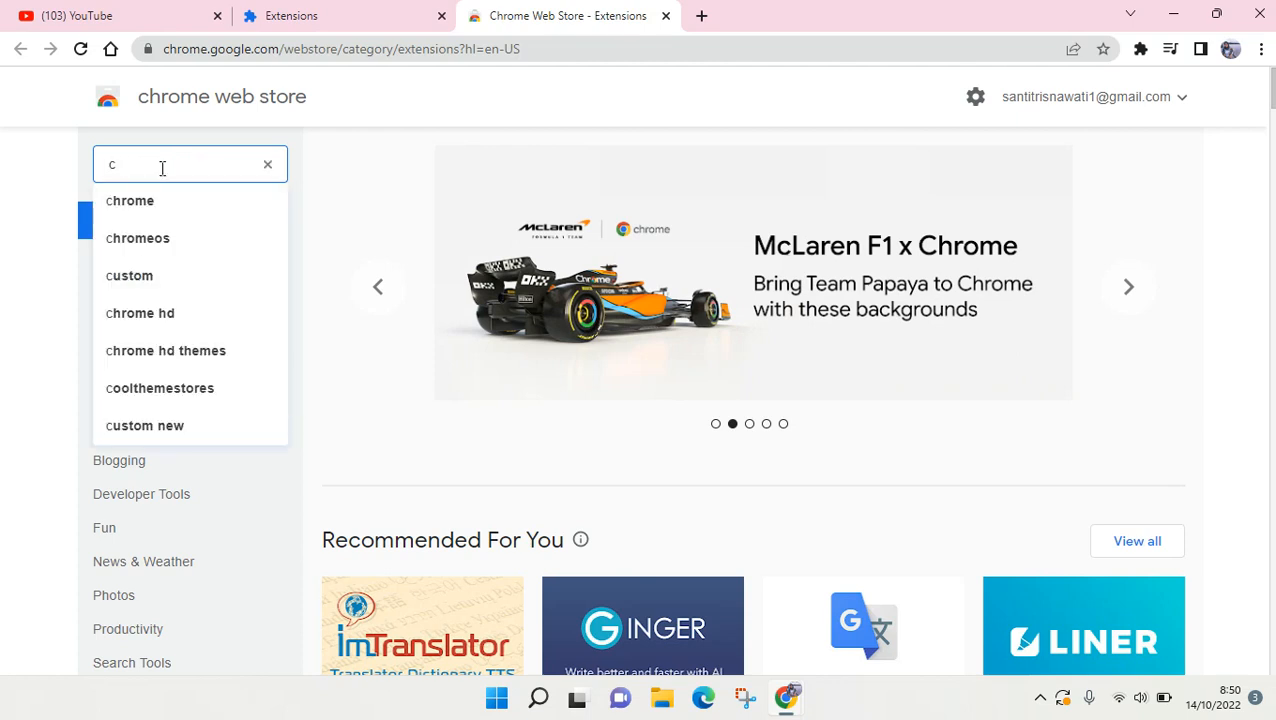
type("ustom cur")
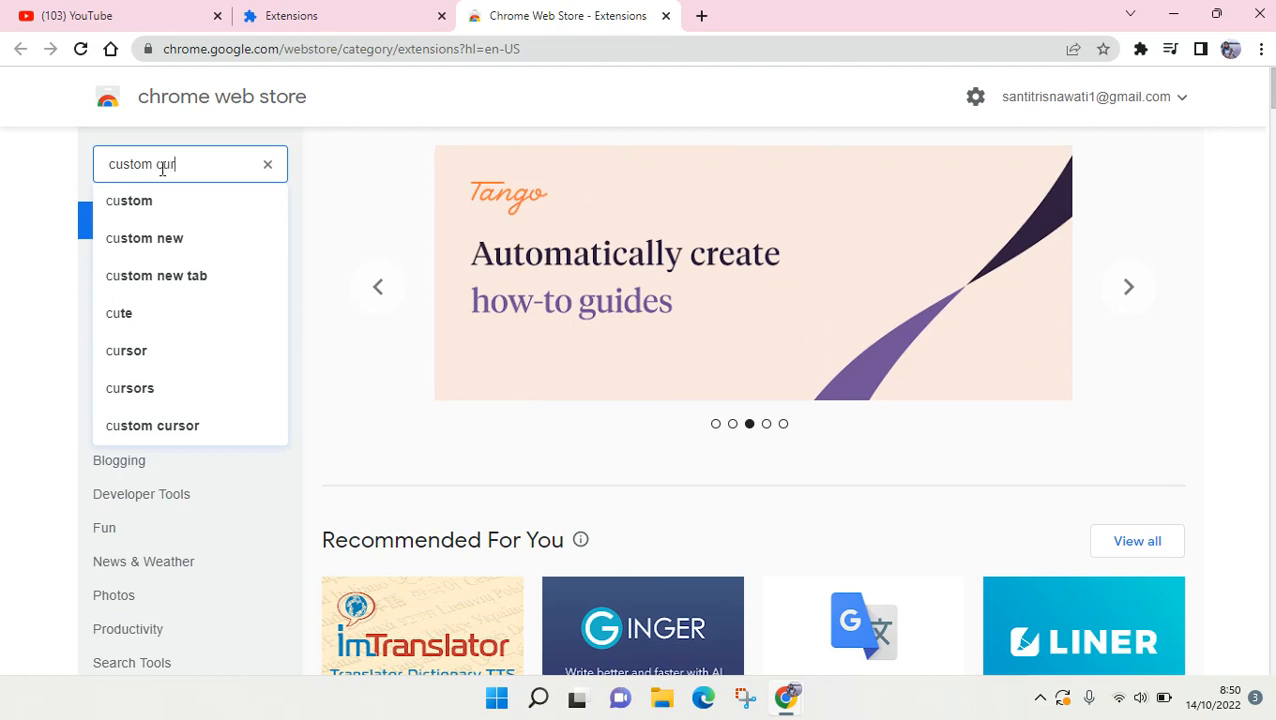
type("sor")
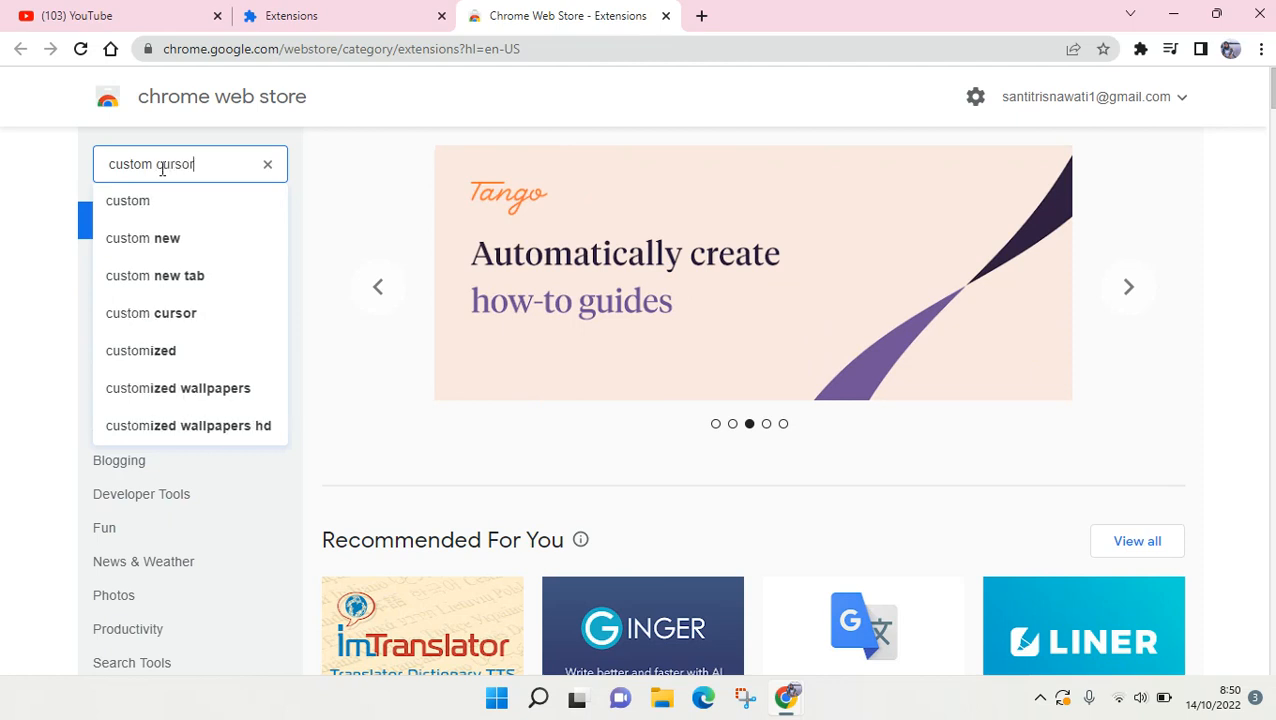
key("Return")
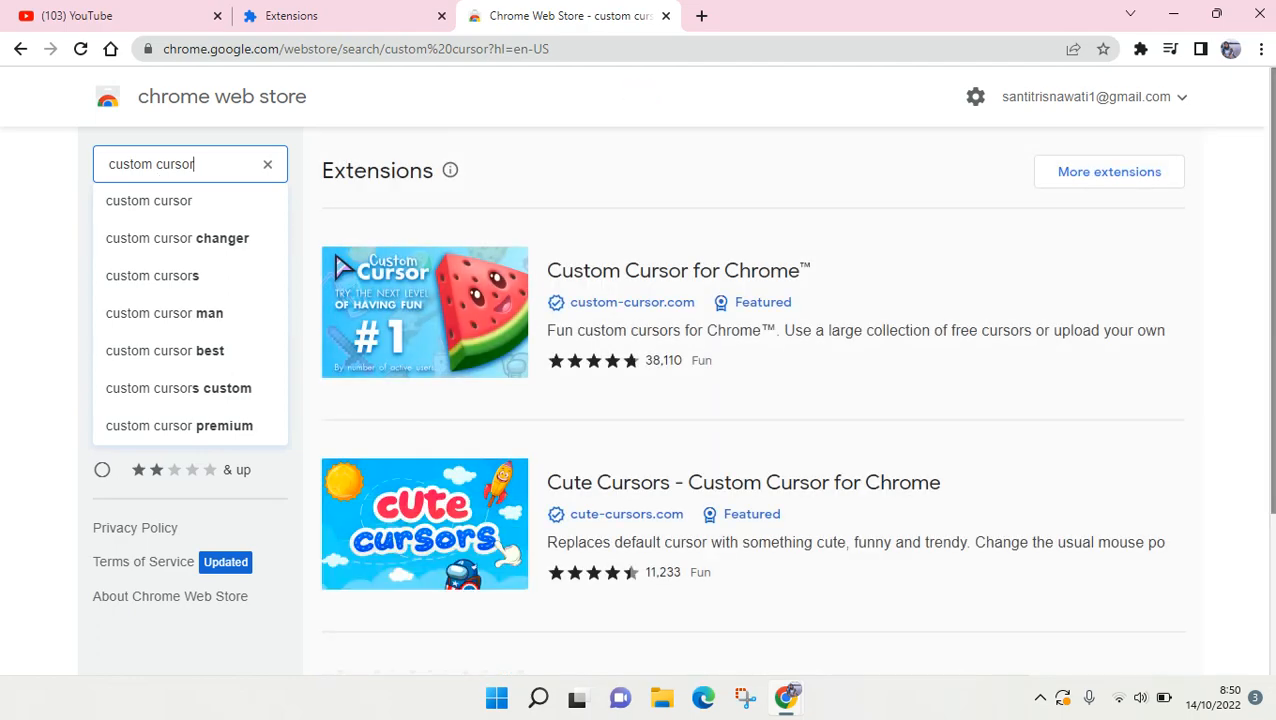
Step: Add the Custom Cursor for Chrome extension from the search results to the browser and close its successful installation page
scroll(931, 198, "down", 2)
scroll(931, 198, "down", 1)
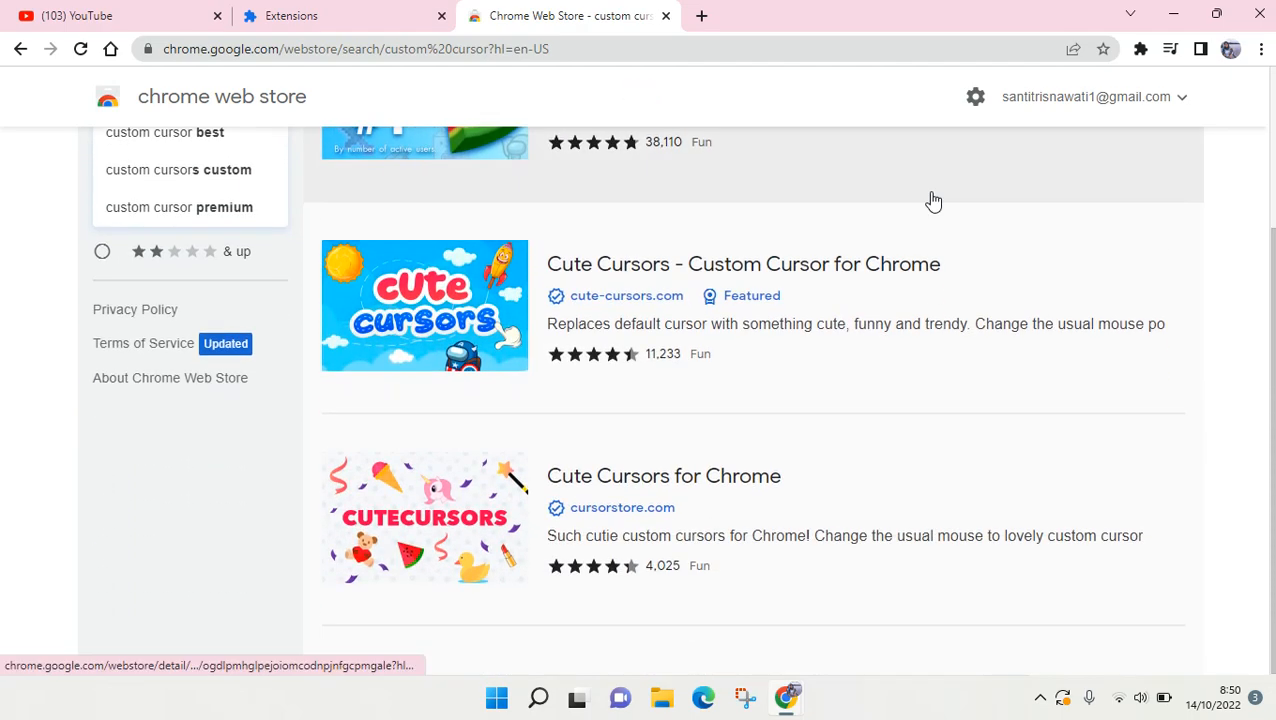
scroll(931, 198, "up", 3)
scroll(931, 198, "down", 2)
scroll(931, 198, "up", 2)
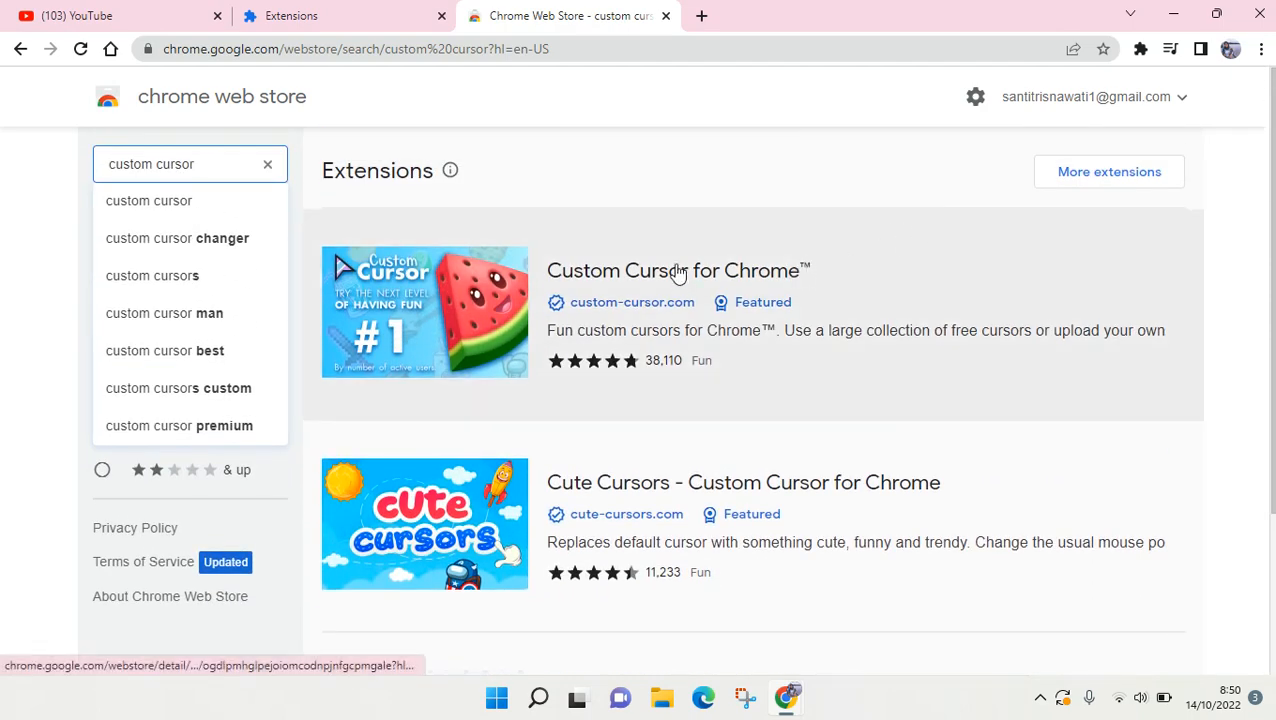
left_click(626, 275)
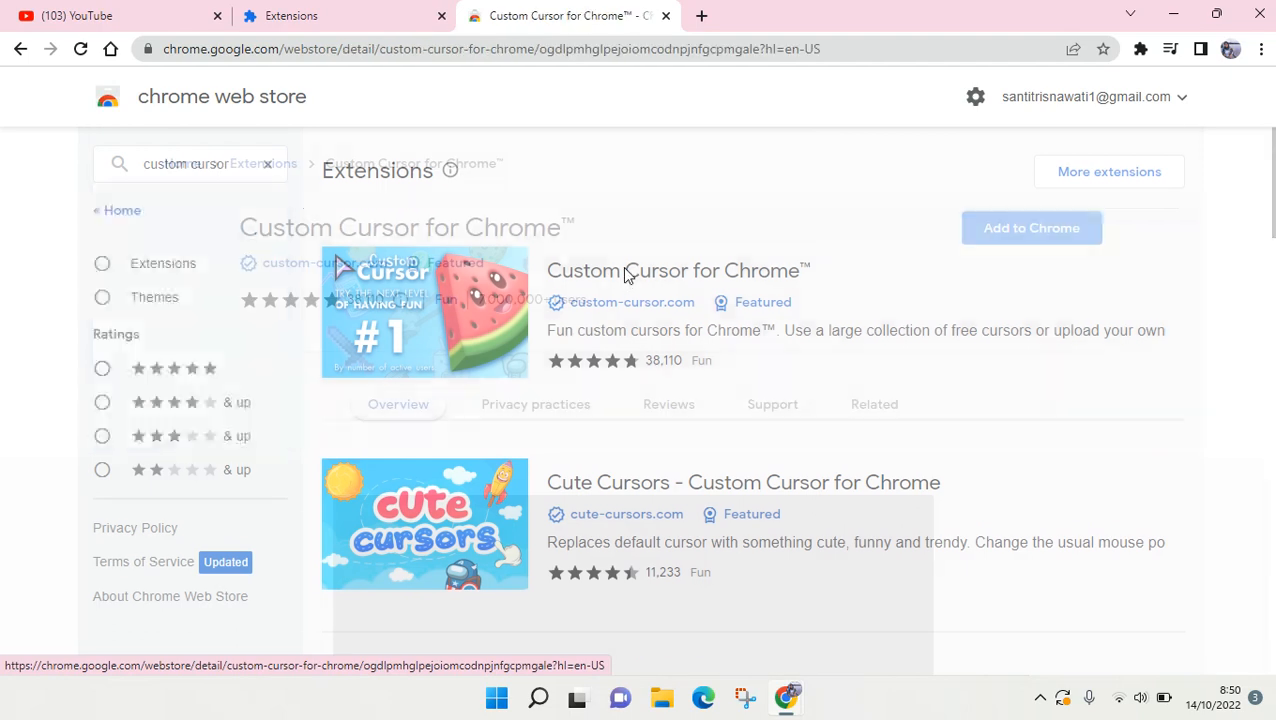
scroll(624, 273, "down", 2)
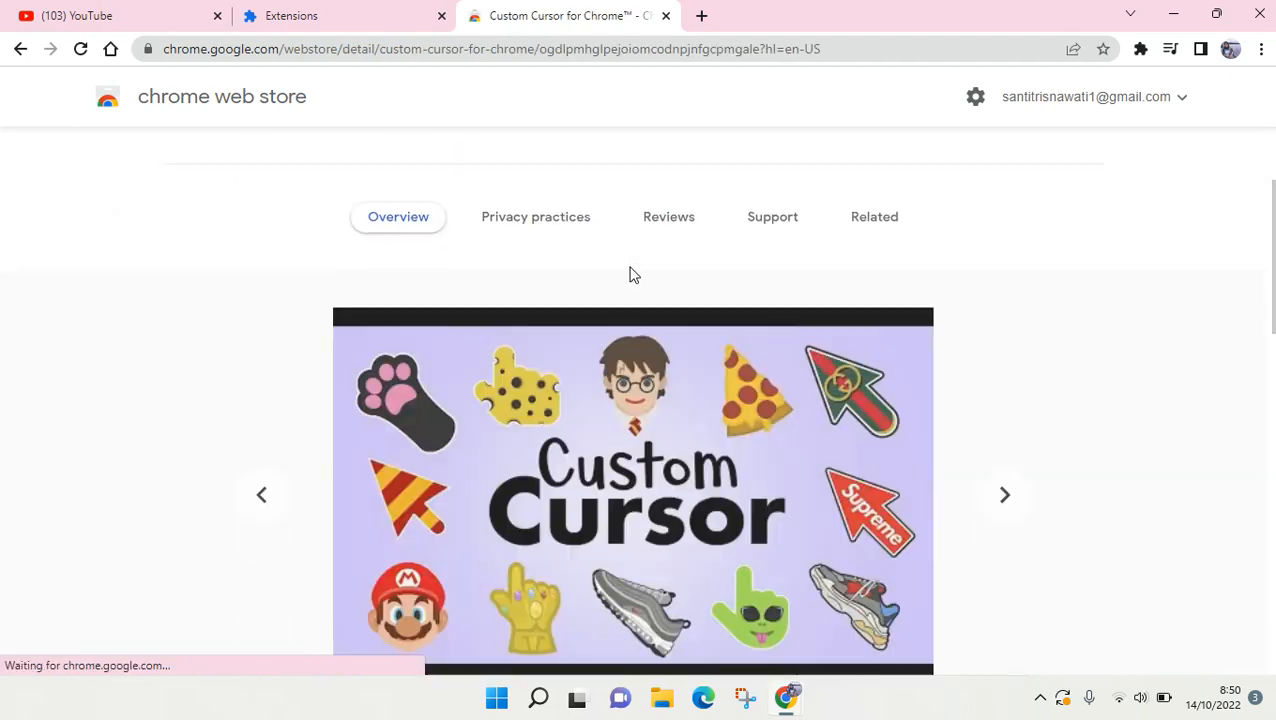
scroll(630, 273, "up", 2)
left_click(1084, 237)
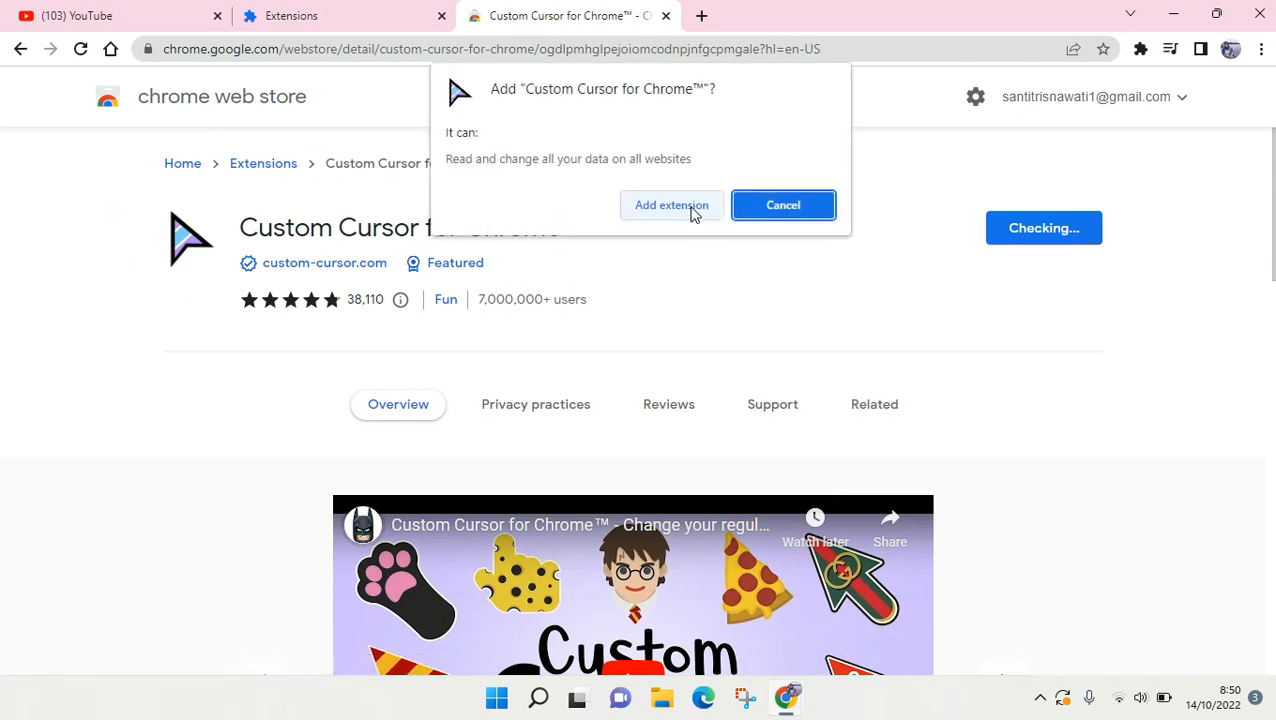
left_click(693, 211)
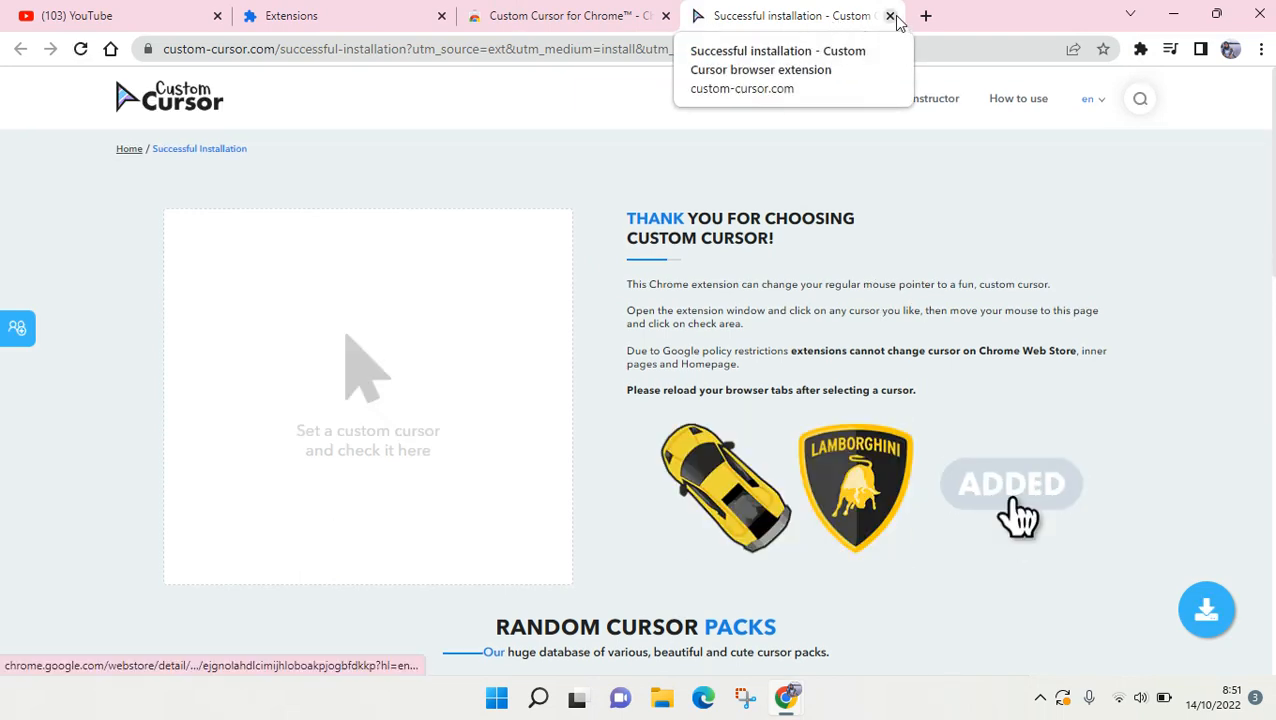
left_click(890, 16)
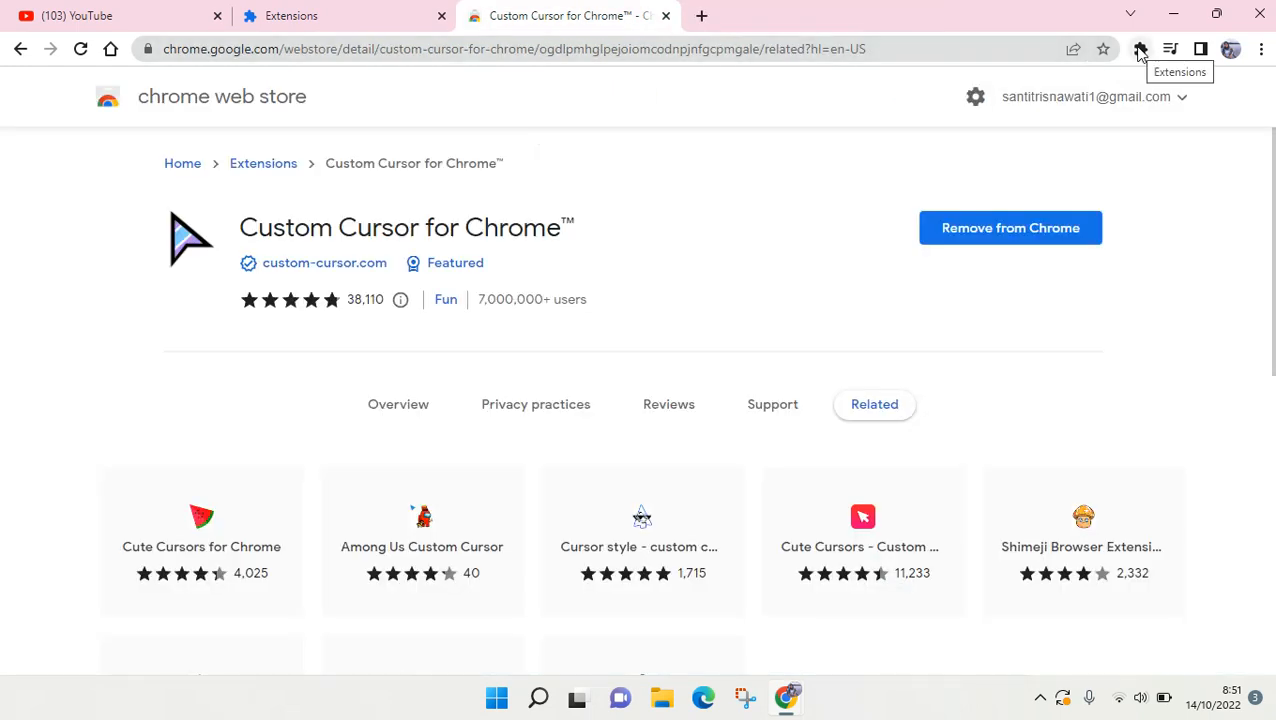
Step: Open the Custom Cursor extension, browse its cursor collections and apply the light blue Modern Shine cursor from the Starter collection
left_click(1140, 50)
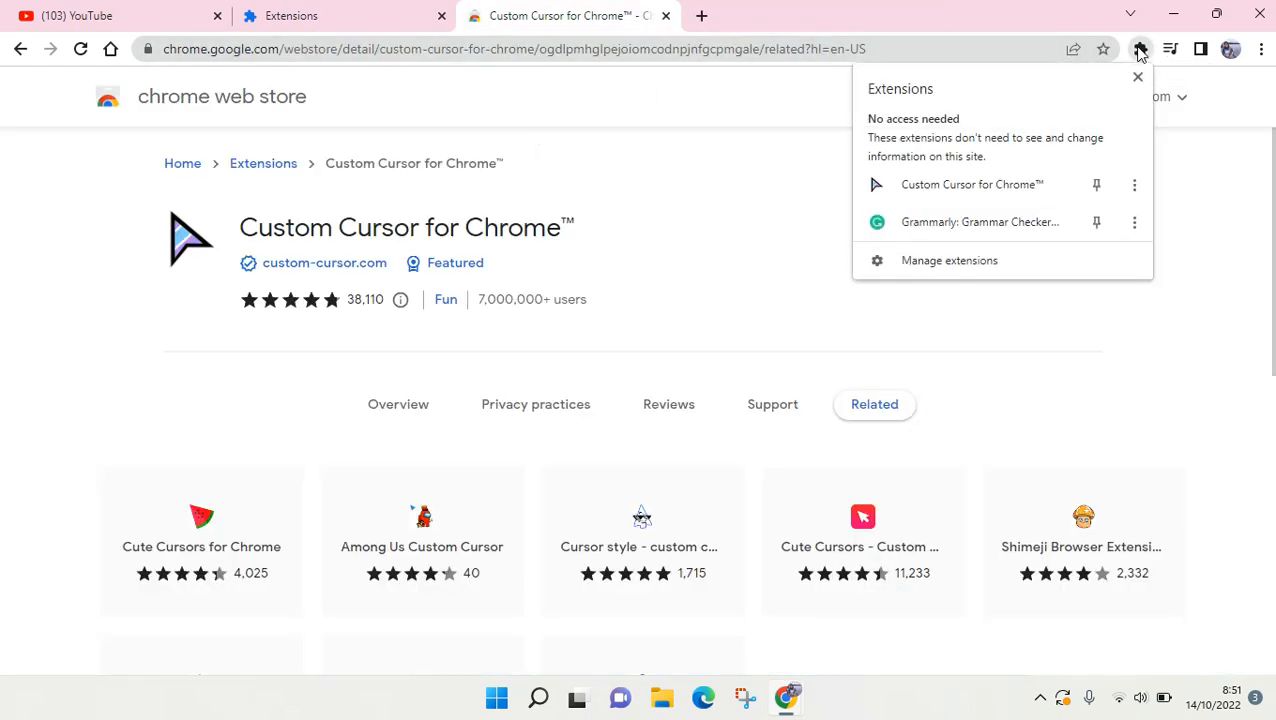
left_click(1029, 187)
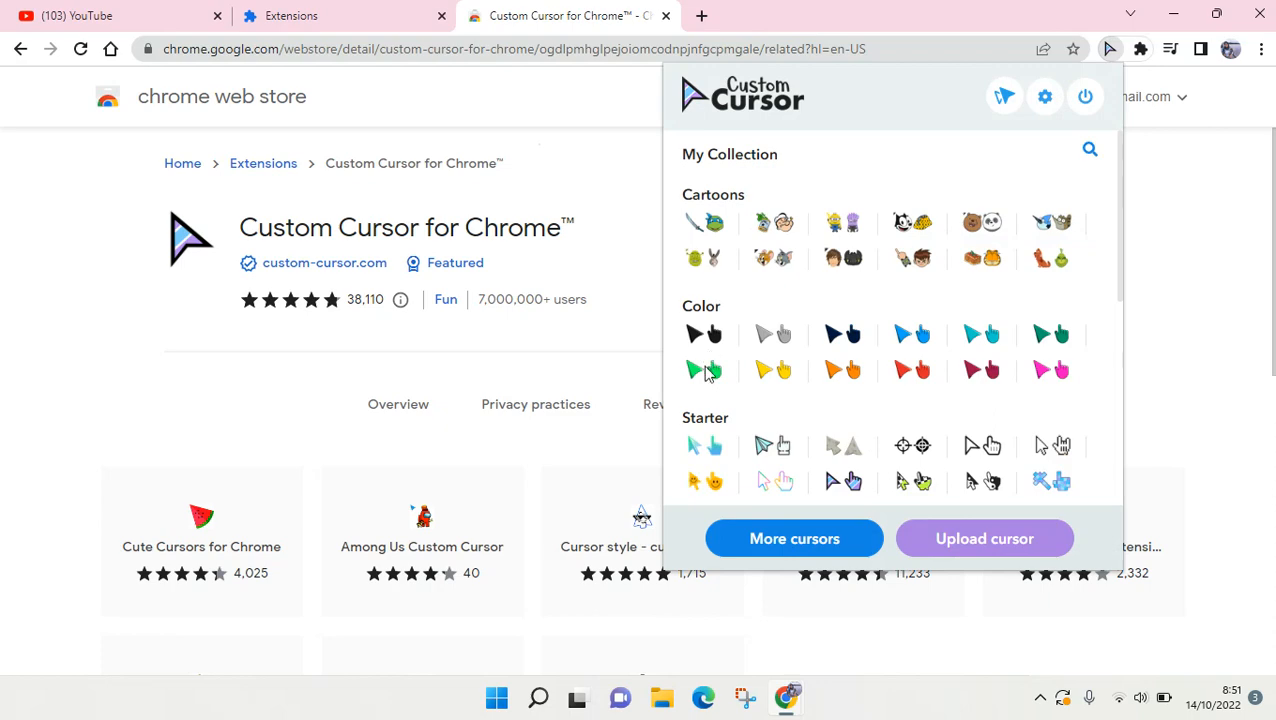
scroll(776, 240, "down", 4)
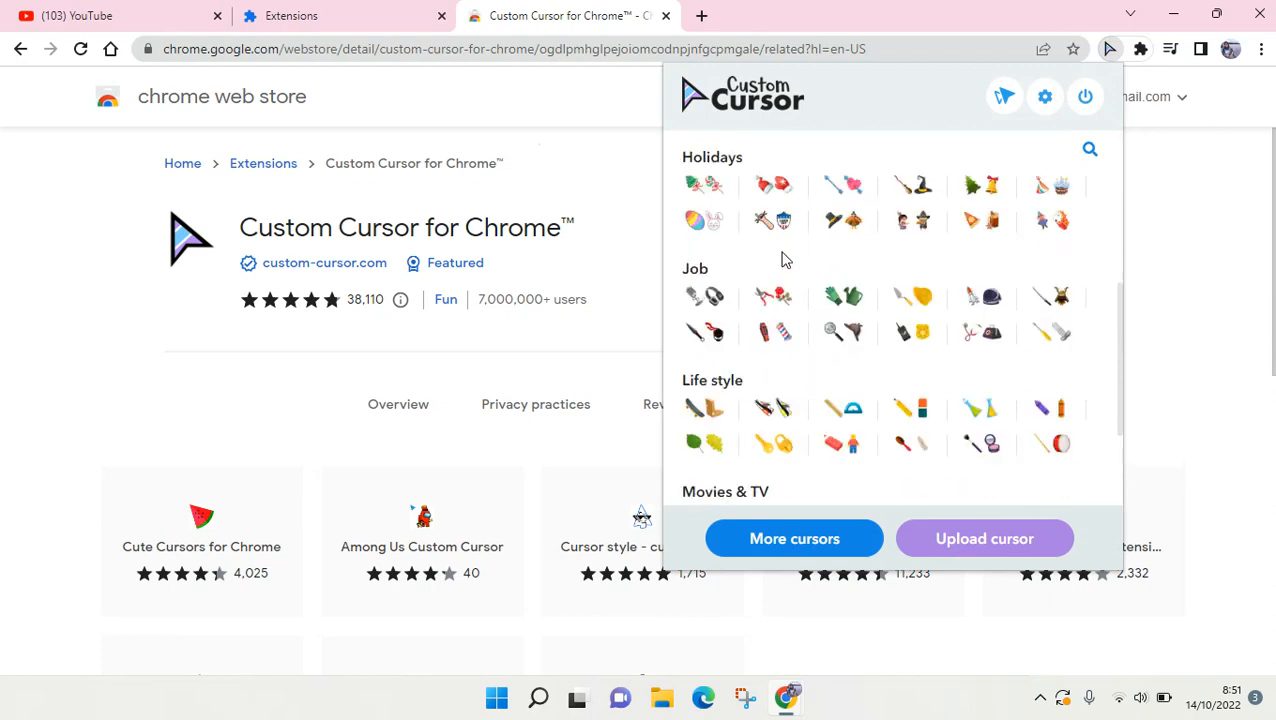
scroll(782, 257, "up", 4)
scroll(785, 258, "down", 5)
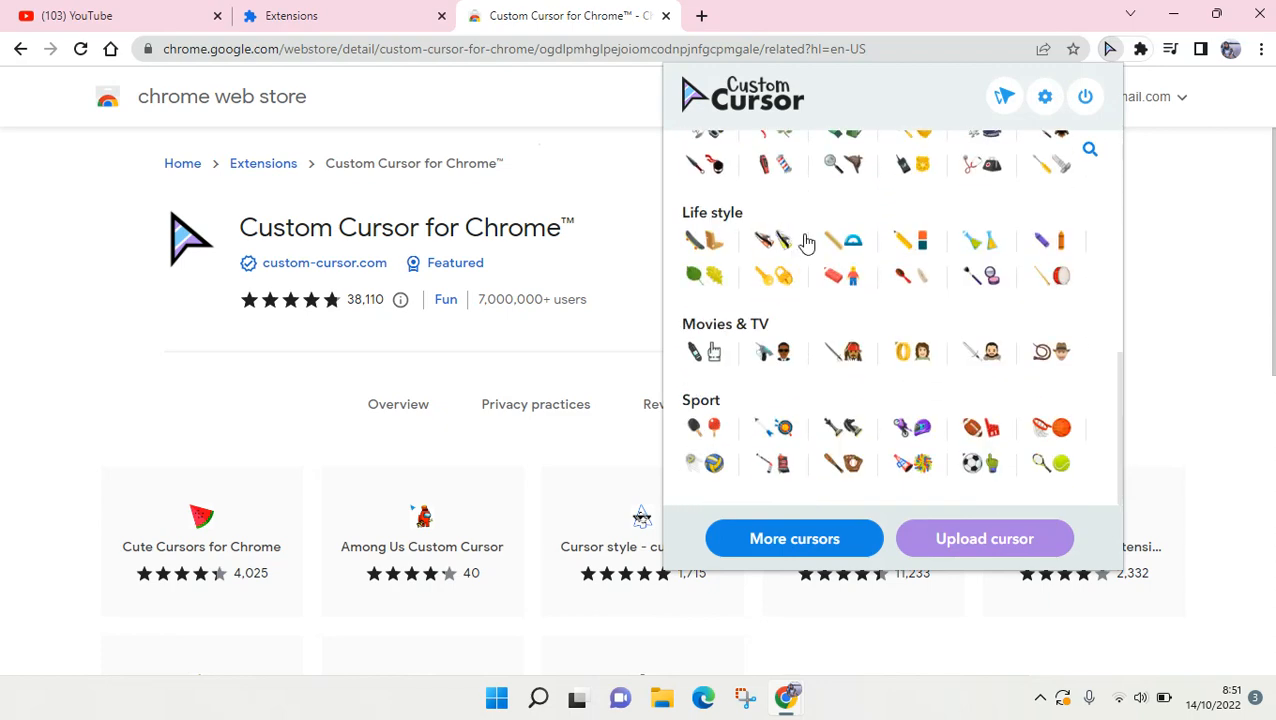
scroll(950, 258, "up", 3)
scroll(950, 258, "up", 3)
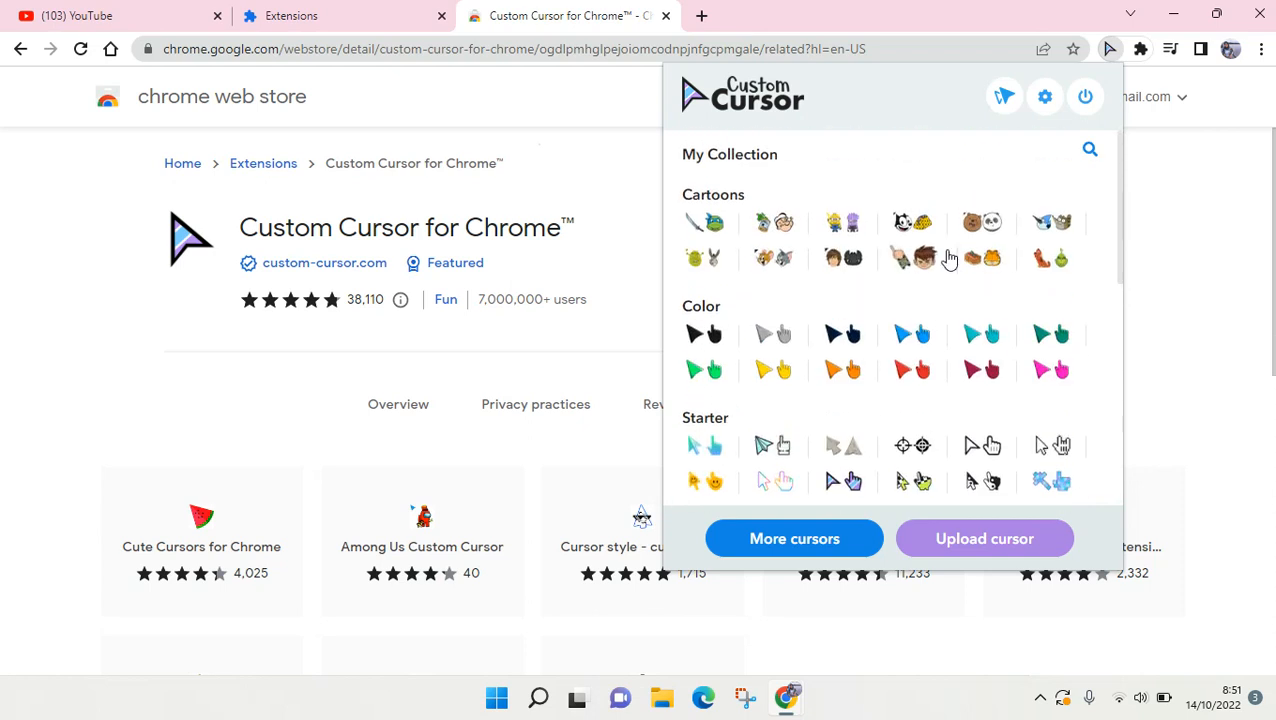
left_click(697, 446)
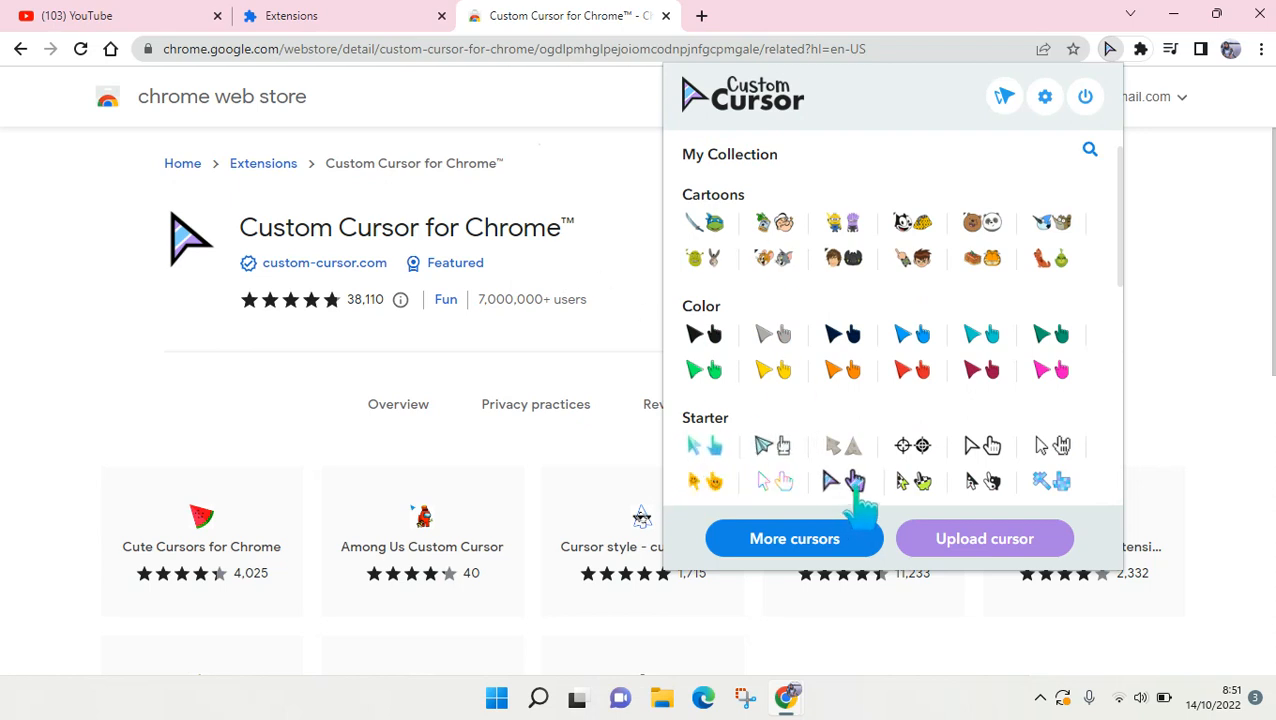
Step: Switch the pointer to the trowel and hard hat cursor from the Job collection
scroll(772, 360, "down", 6)
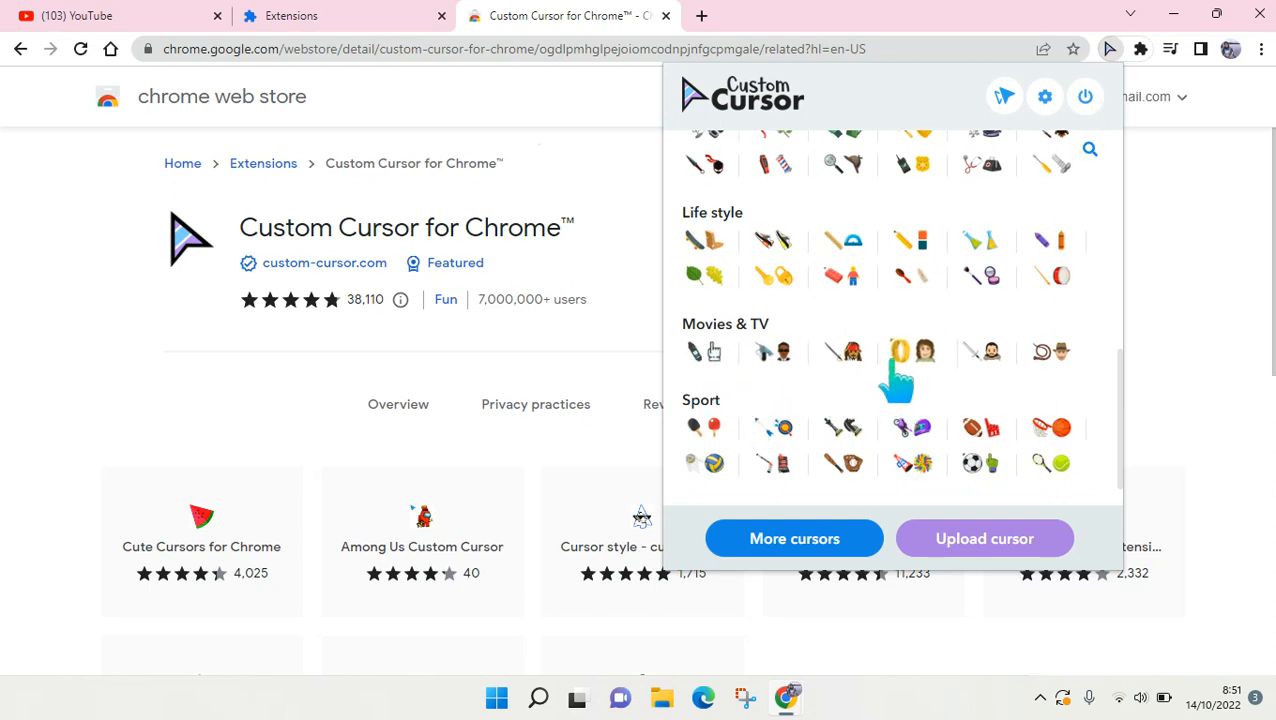
scroll(960, 325, "up", 2)
left_click(916, 314)
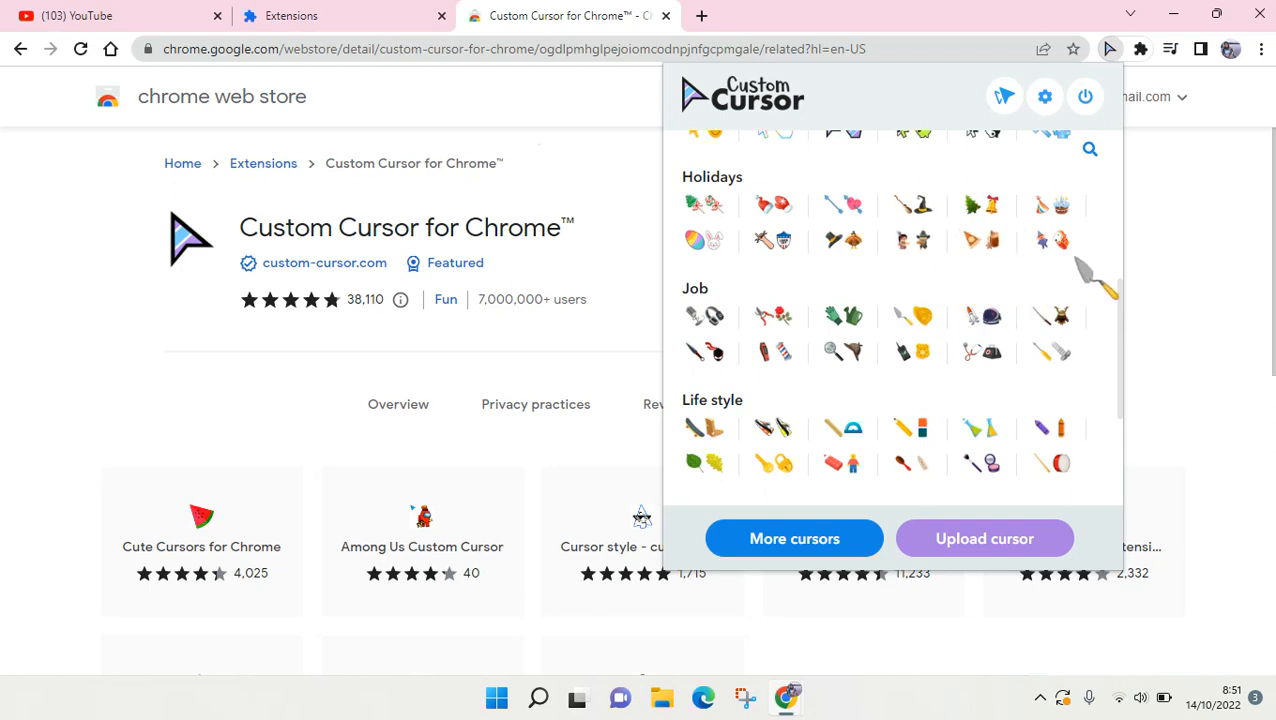
Step: Try the dark green cursor from the Color collection and set the turquoise one beside it as the pointer
scroll(1096, 277, "up", 4)
left_click(1050, 335)
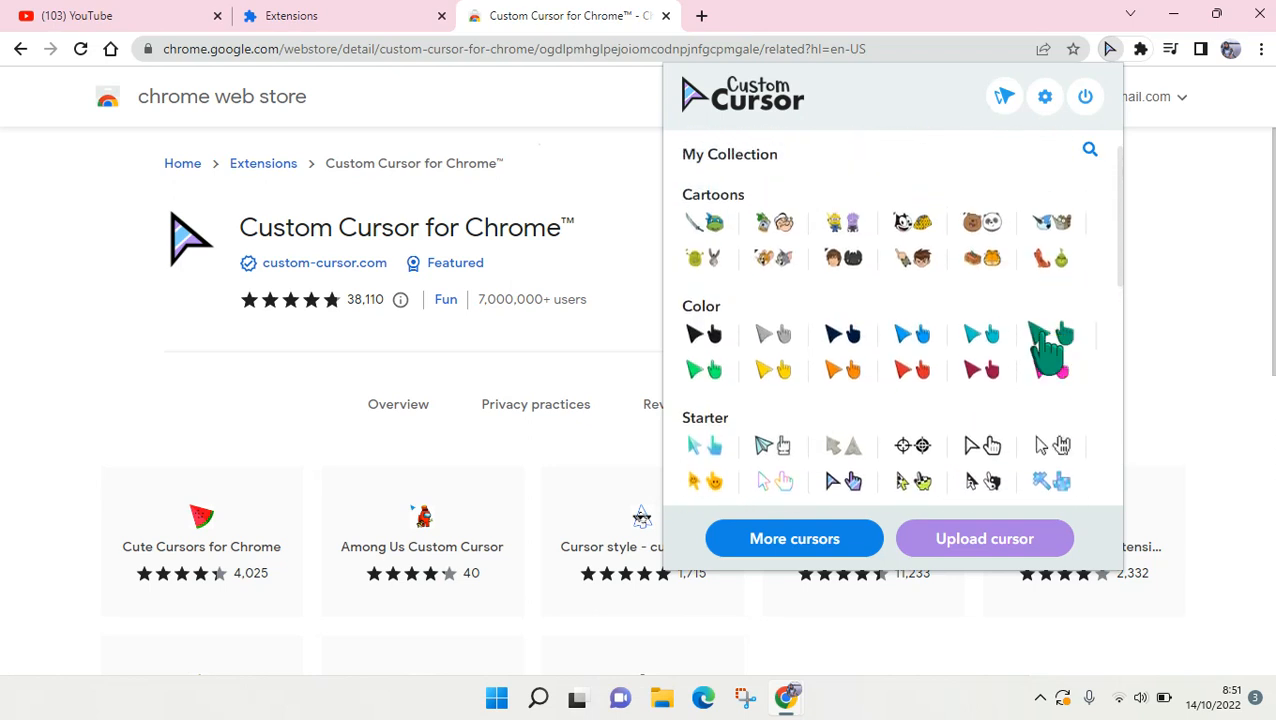
left_click(985, 332)
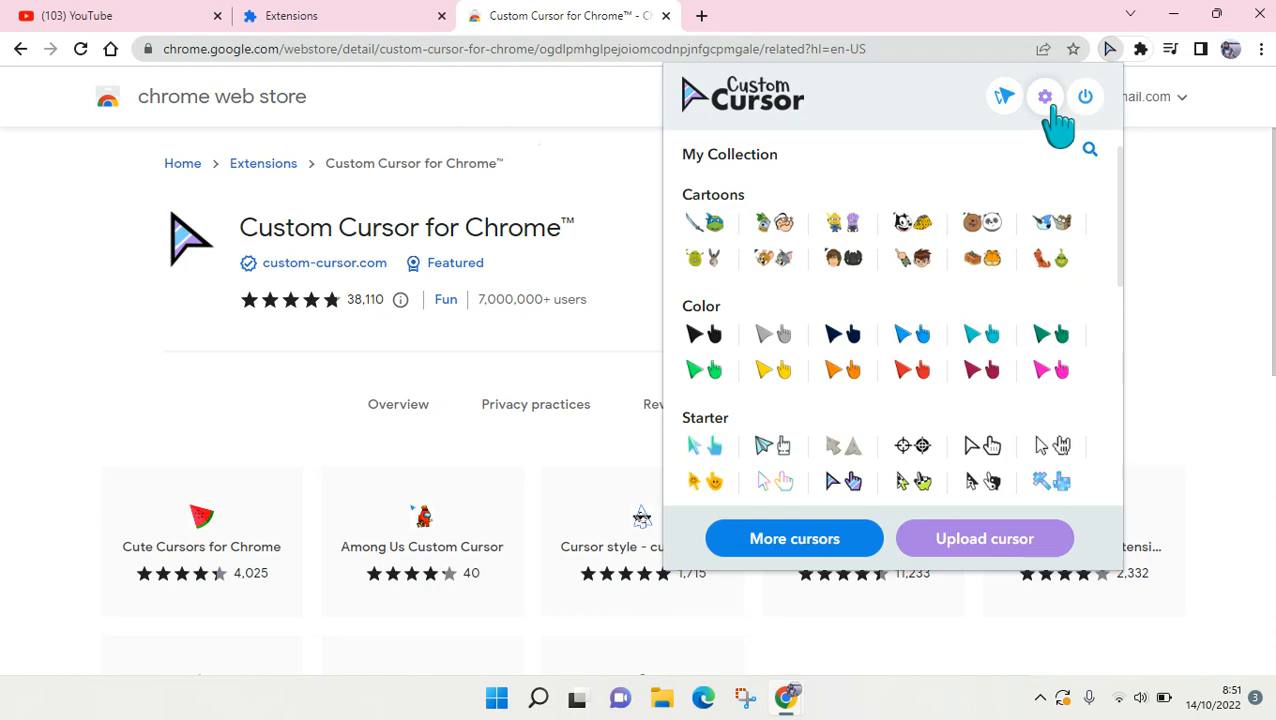
Step: Open the Custom Cursor settings page, look through the cursor collections and review the list of cursors in the Starter collection
left_click(1046, 100)
scroll(1080, 307, "down", 1)
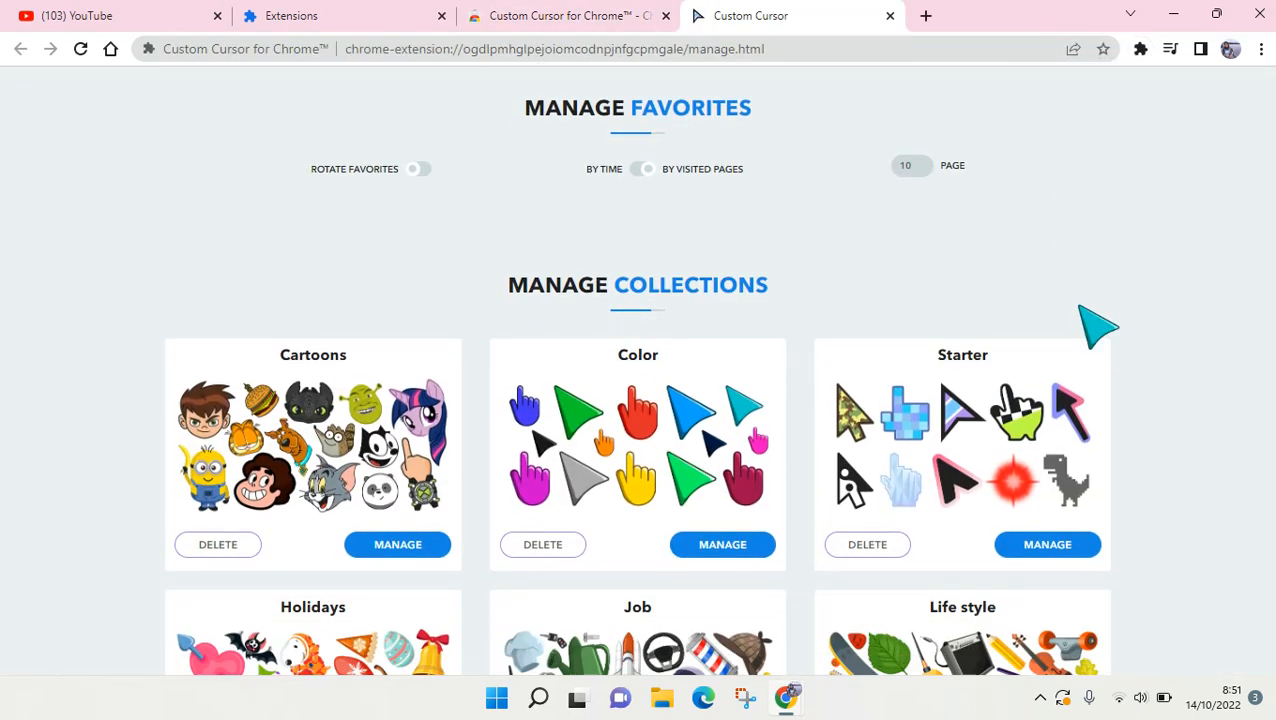
scroll(1098, 325, "down", 2)
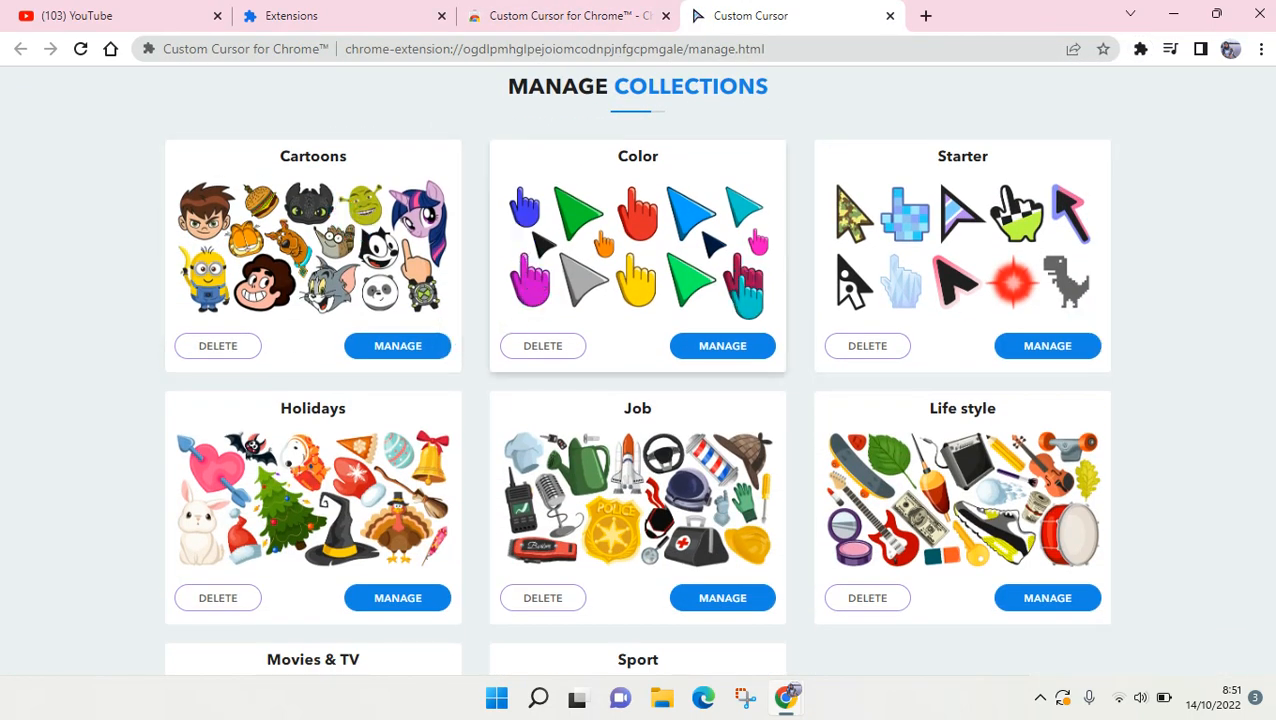
scroll(918, 522, "down", 1)
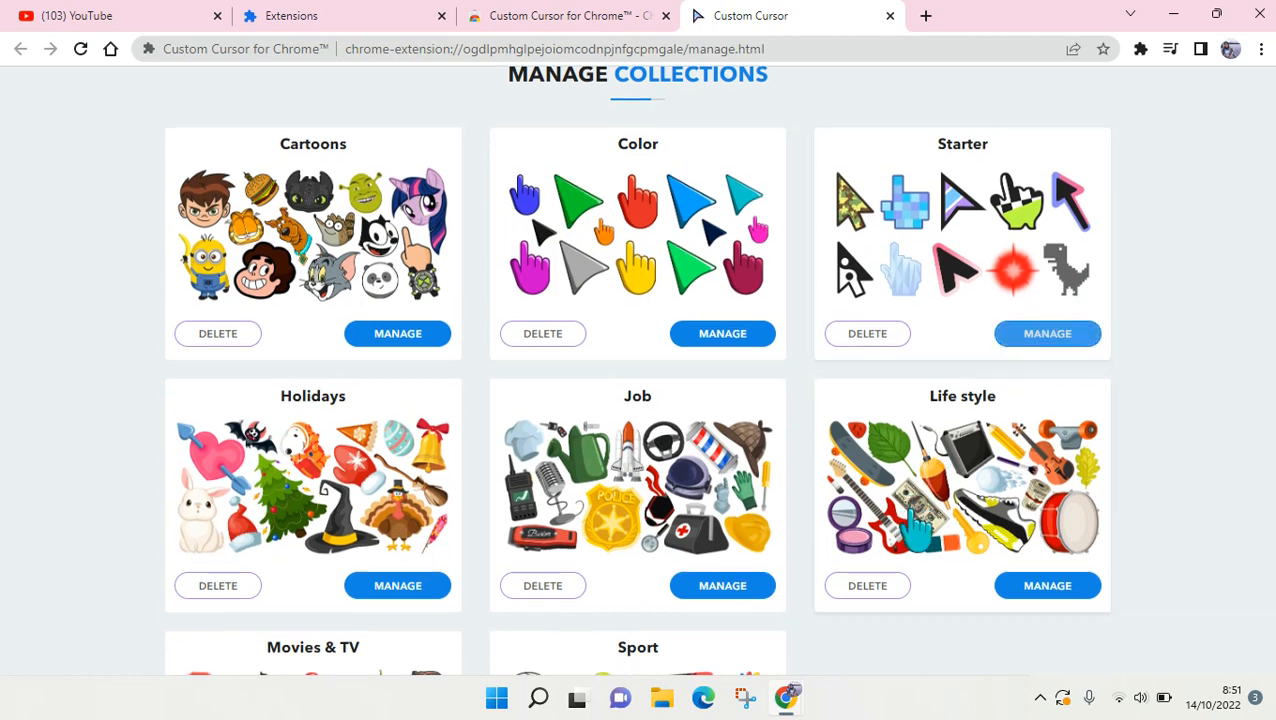
scroll(918, 522, "down", 2)
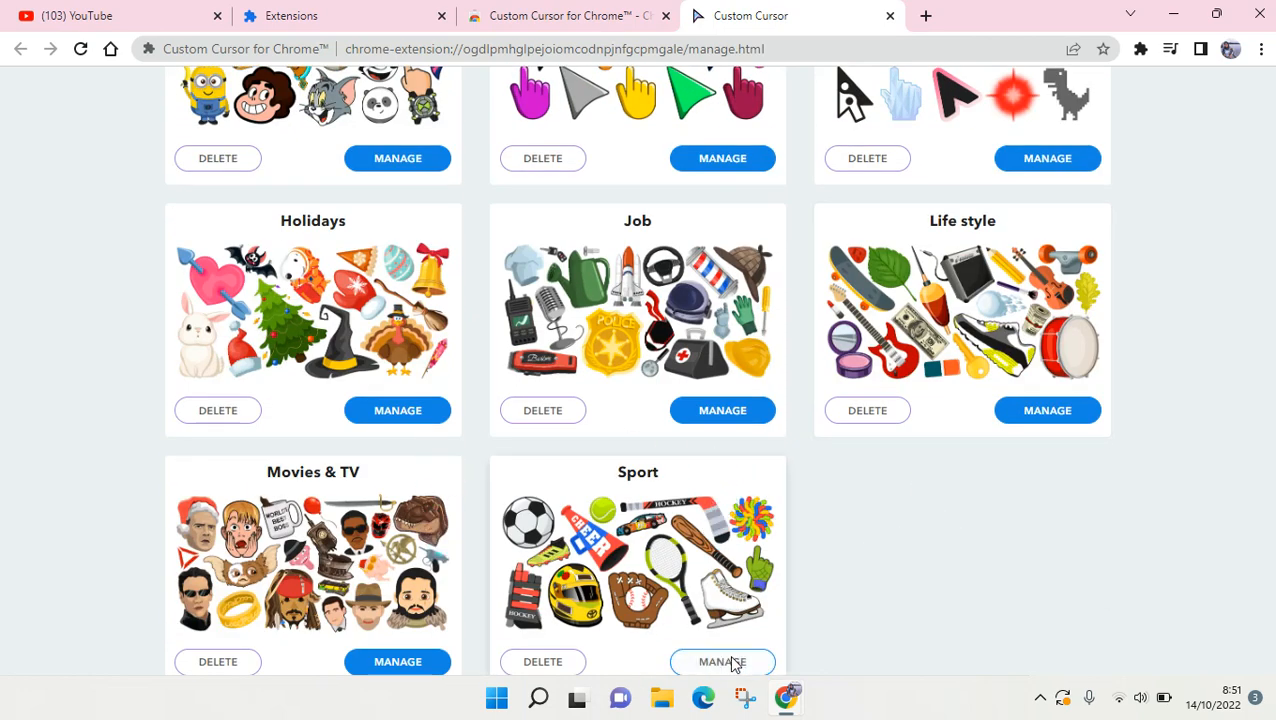
scroll(350, 375, "up", 2)
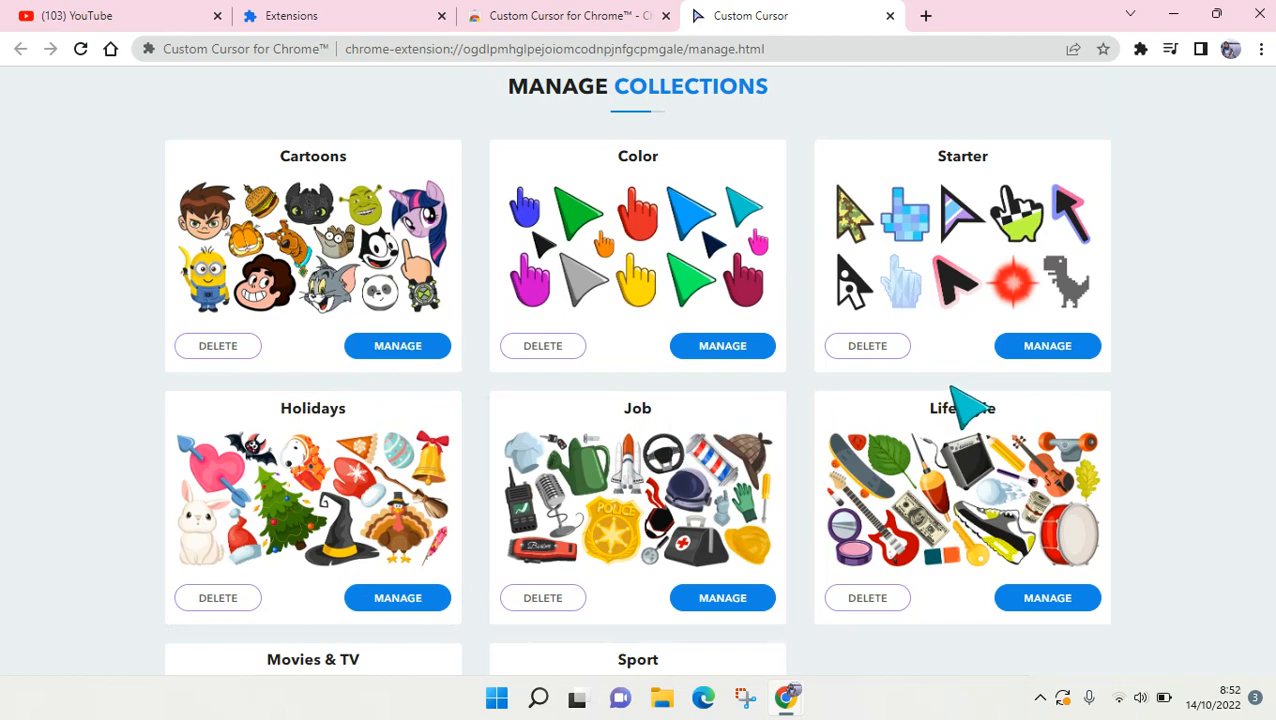
left_click(1030, 350)
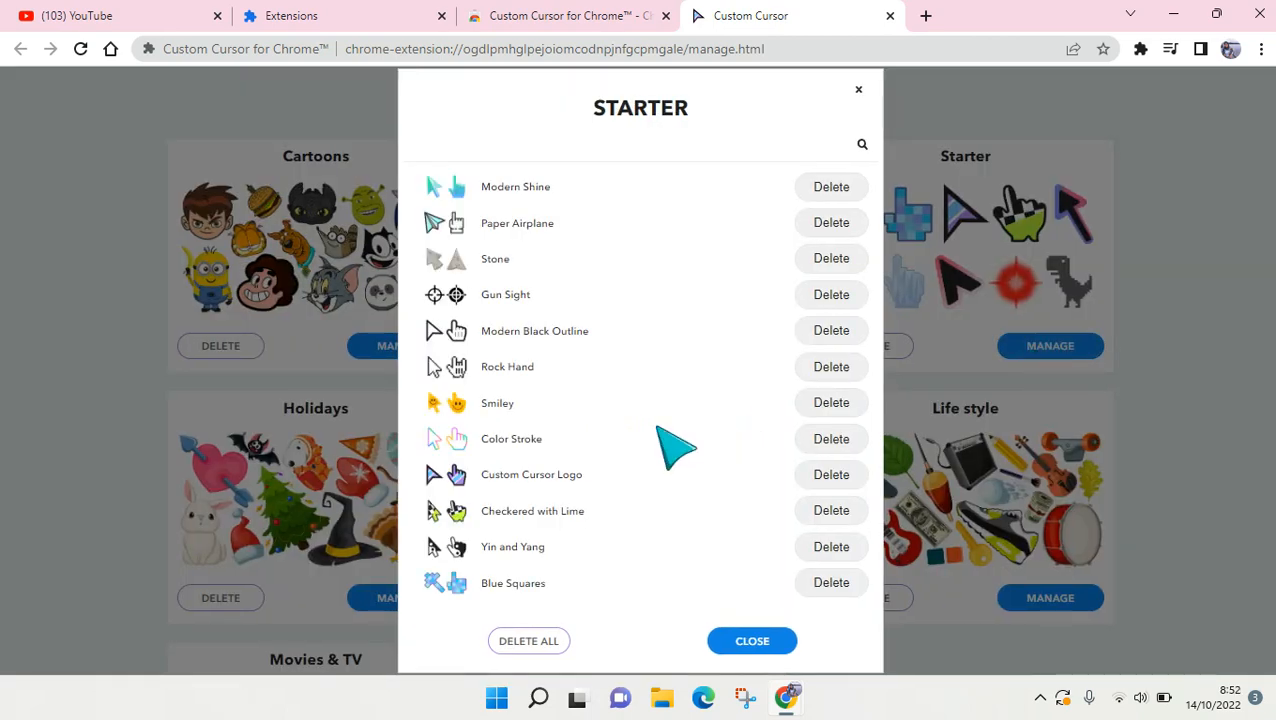
left_click(742, 642)
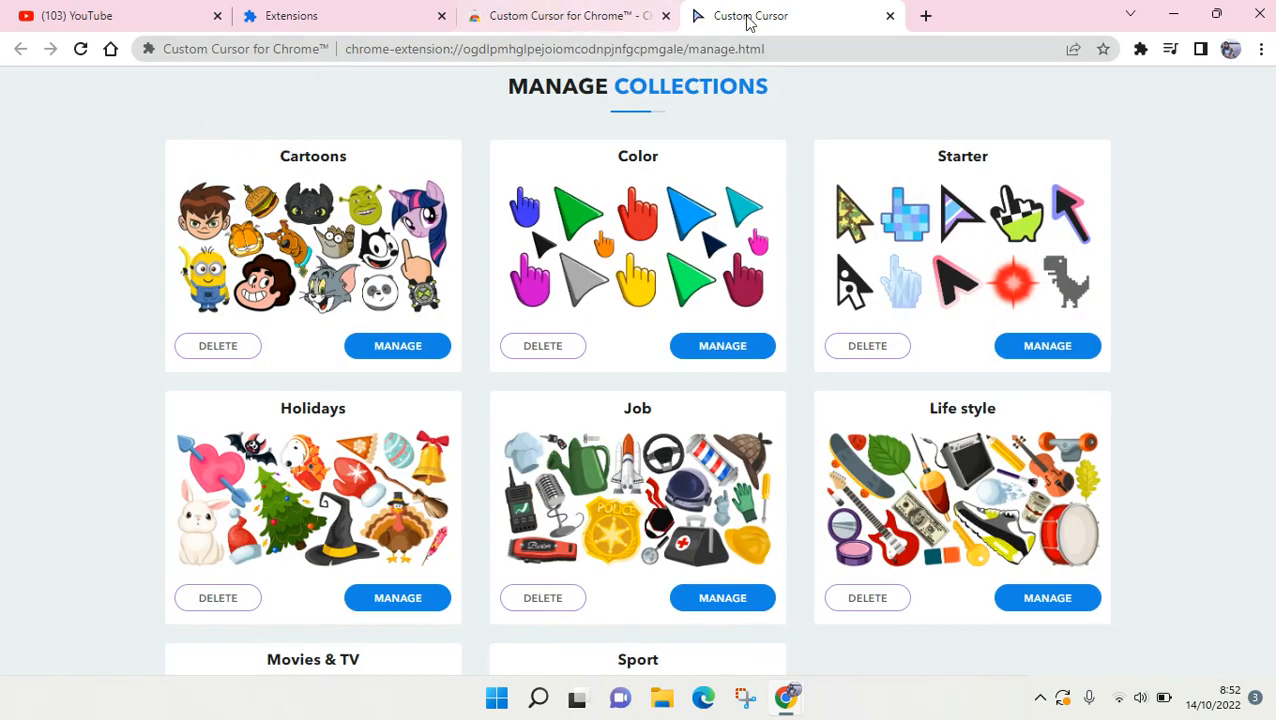
Step: Check the turquoise pointer on the YouTube home page and return to the start of the Custom Cursor manage page
left_click(148, 22)
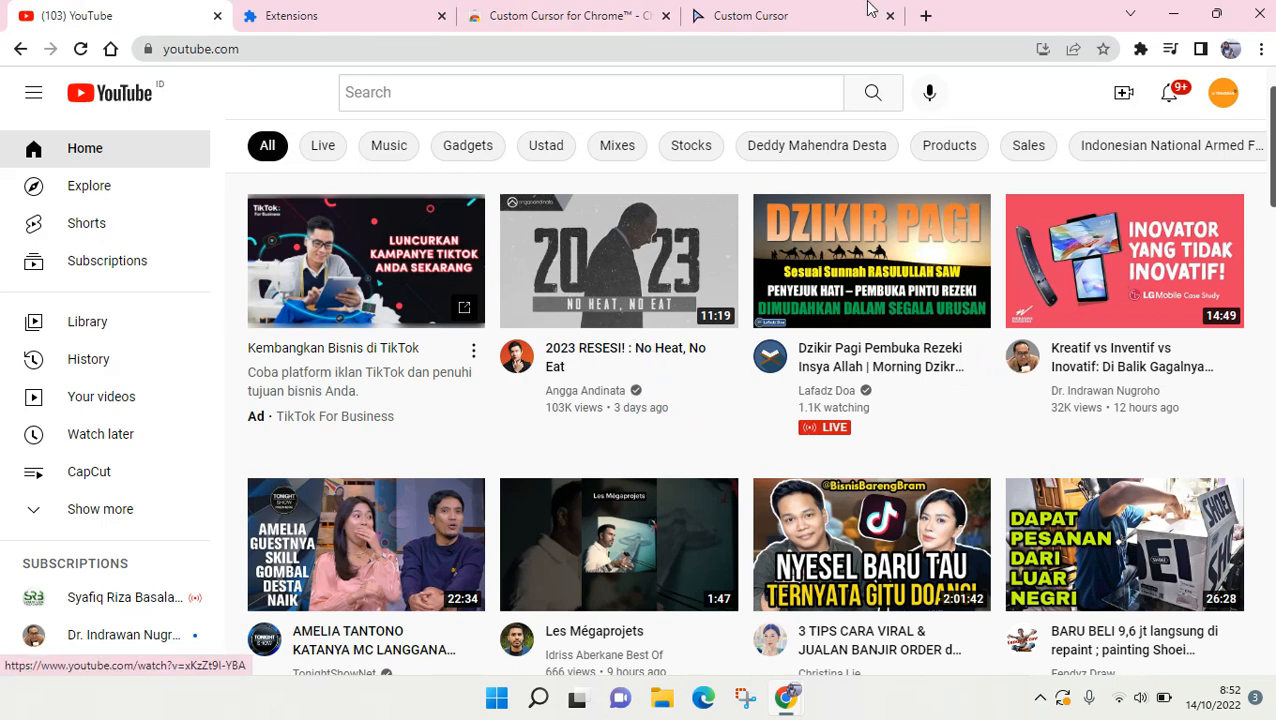
left_click(840, 12)
scroll(990, 330, "up", 1)
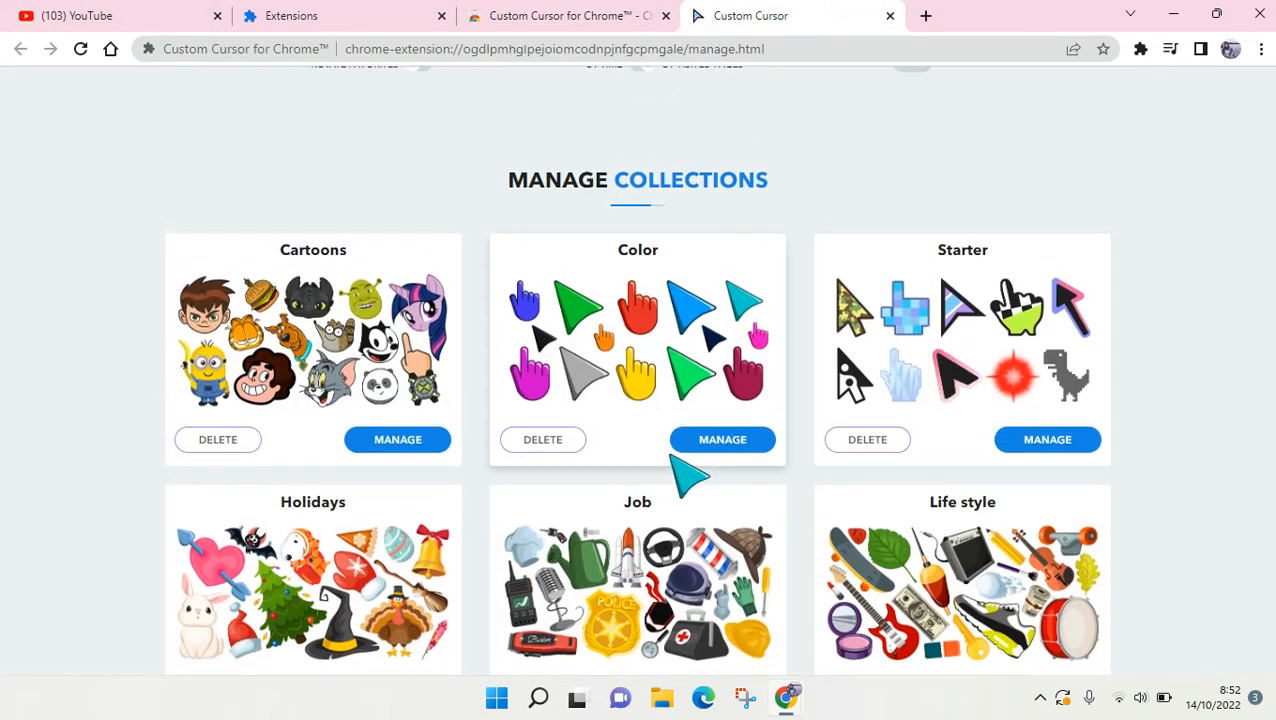
scroll(633, 192, "up", 2)
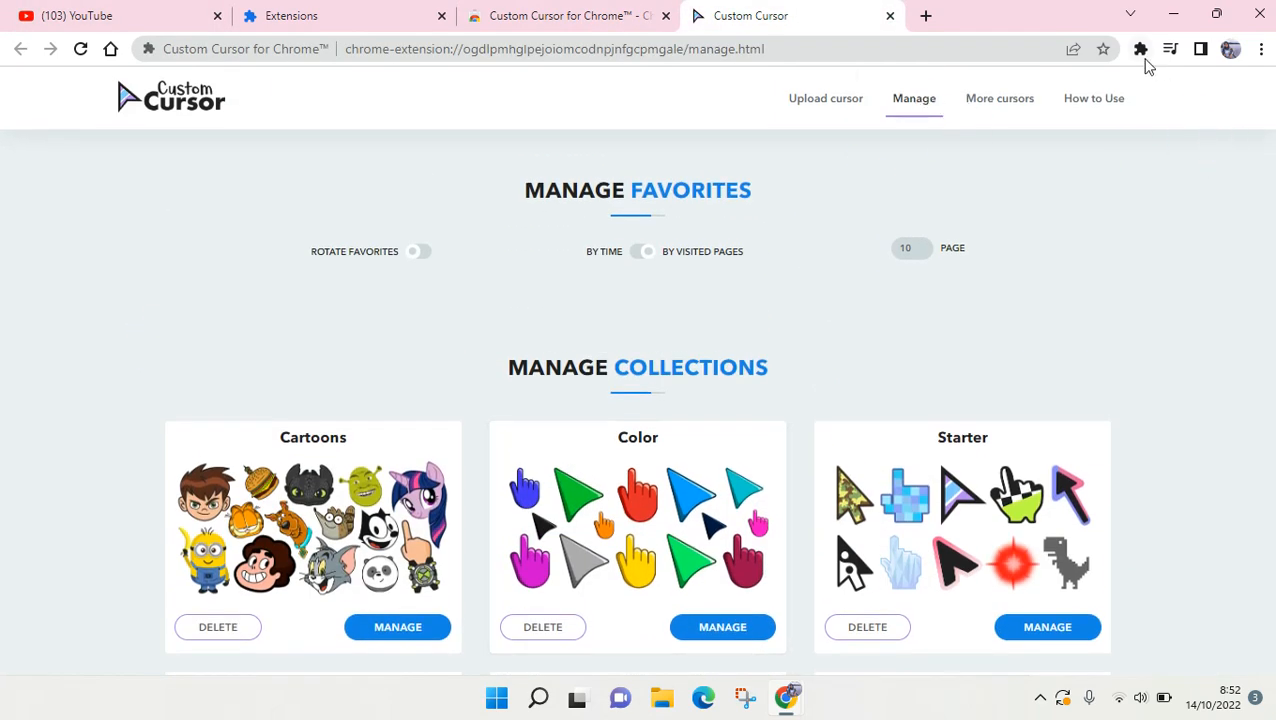
Step: Set the light blue cursor from the extension's Starter collection as the pointer and check it on the YouTube home page
left_click(1141, 50)
left_click(997, 182)
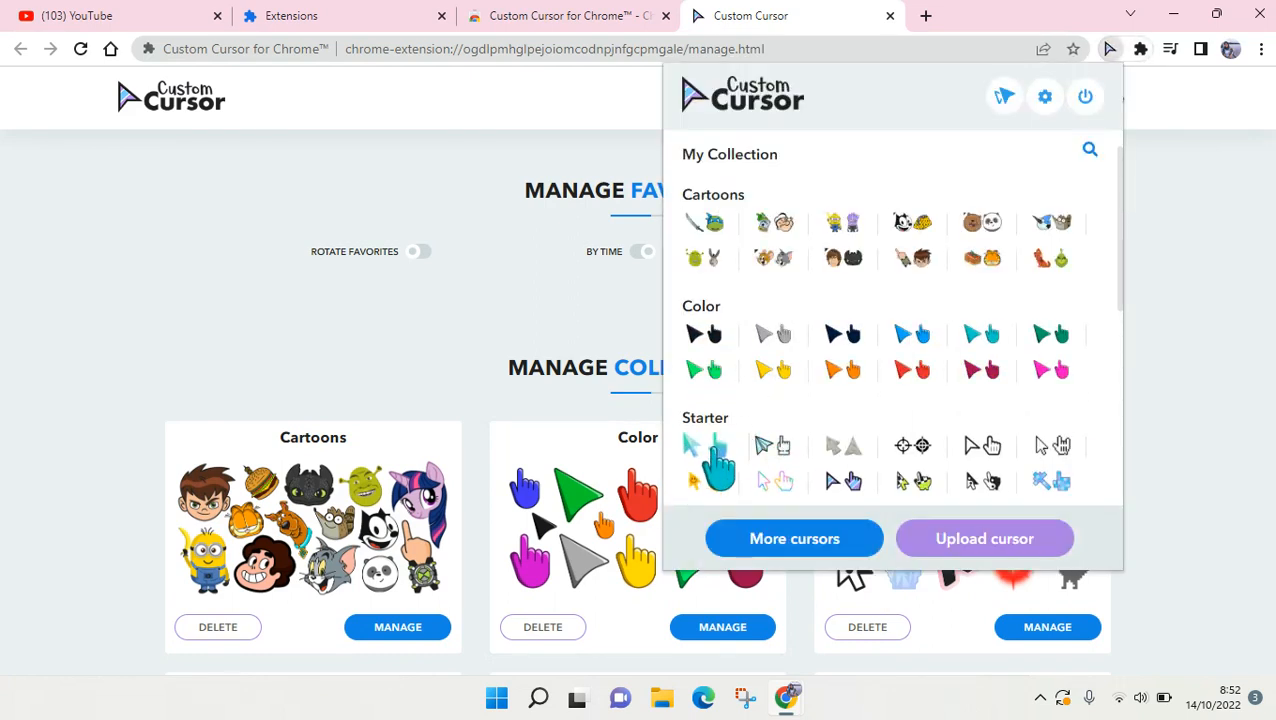
left_click(700, 450)
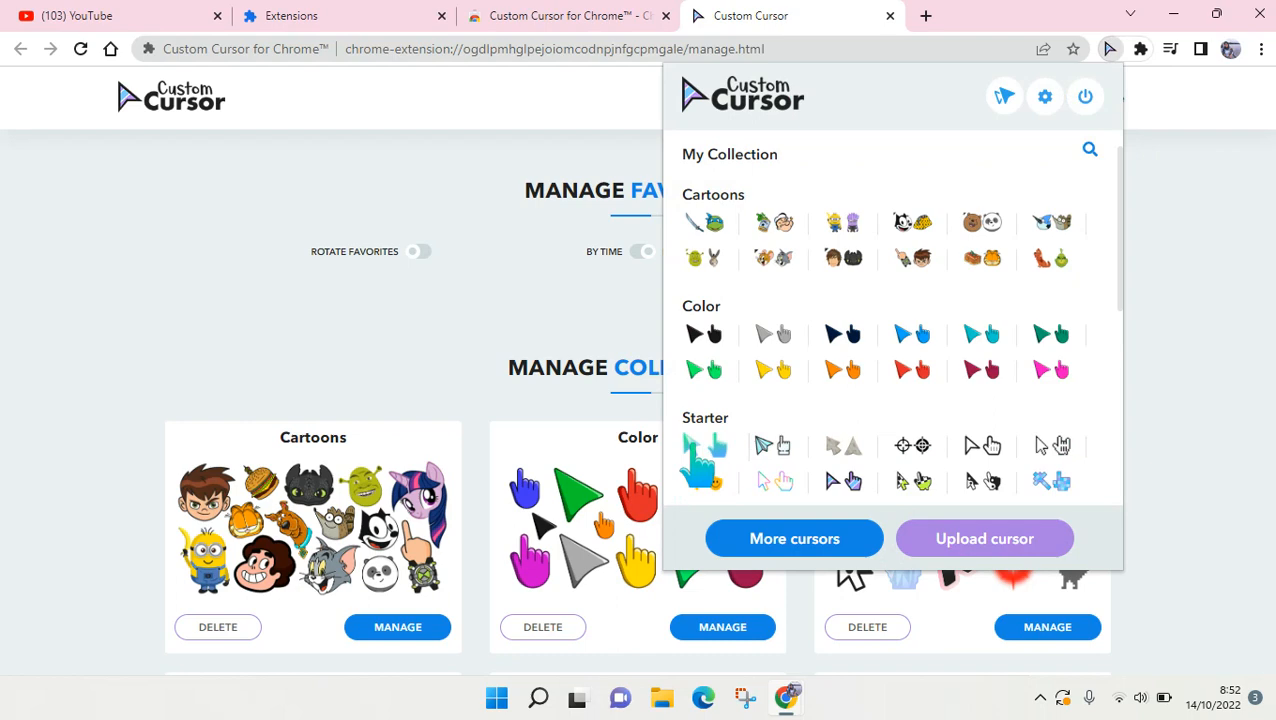
left_click(14, 10)
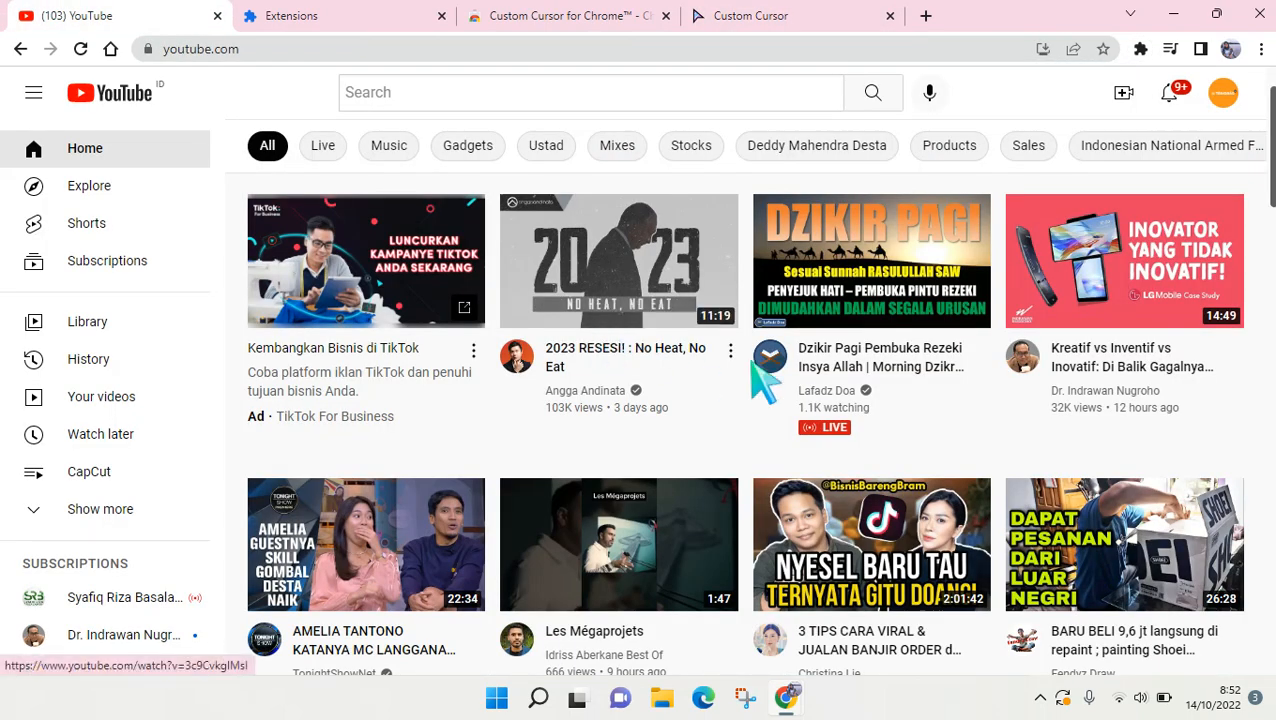